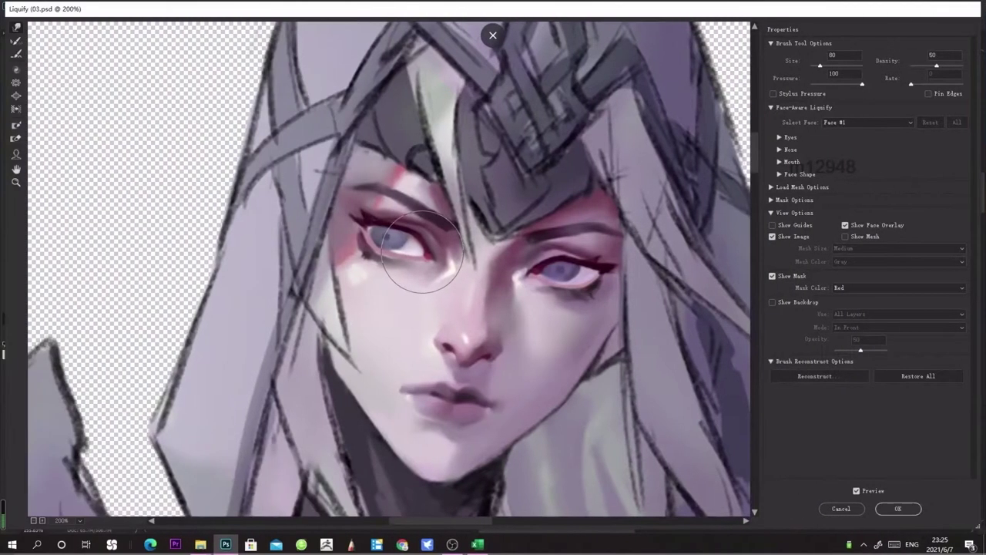
key("bracketleft")
key("bracketleft")
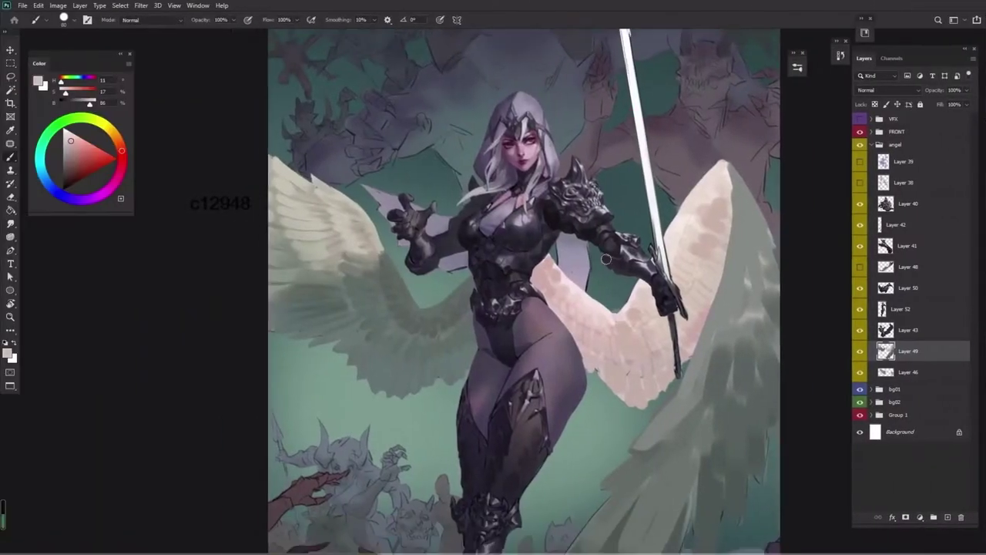
scroll(557, 251, "up", 4)
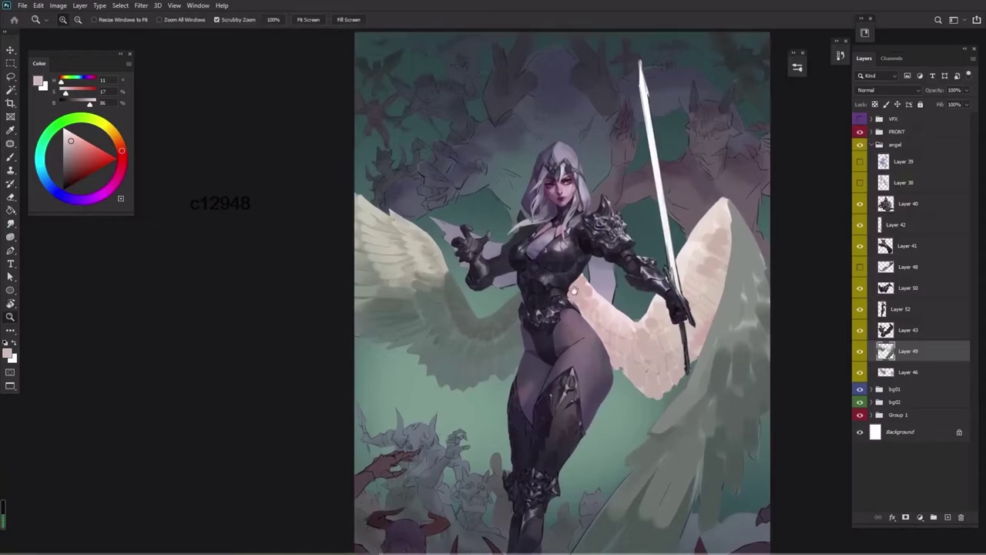
left_click_drag(574, 290, 583, 306)
scroll(571, 284, "down", 1)
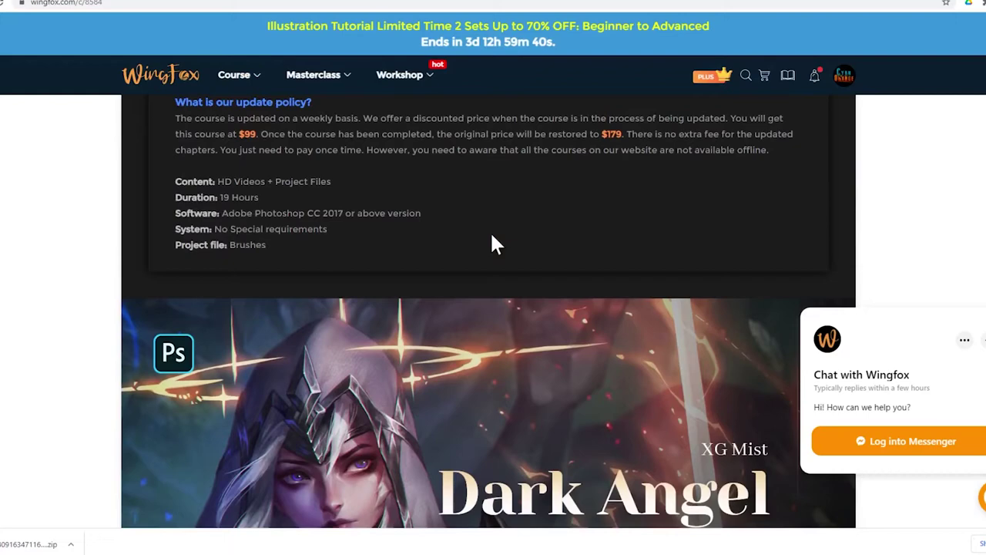
- Look through the detail page of the Dark Angel course down to its recommended reasons
scroll(491, 242, "down", 2)
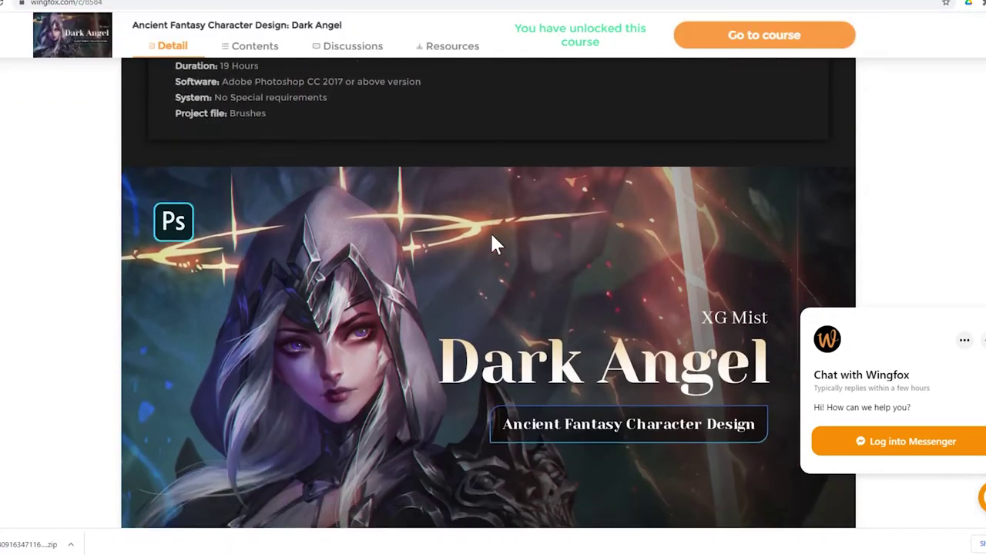
scroll(493, 244, "down", 2)
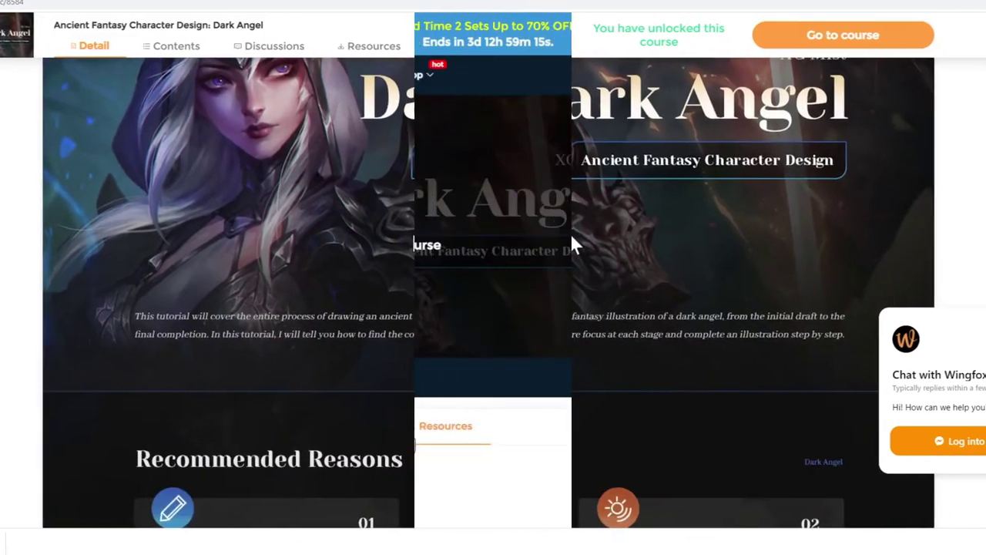
scroll(409, 334, "down", 2)
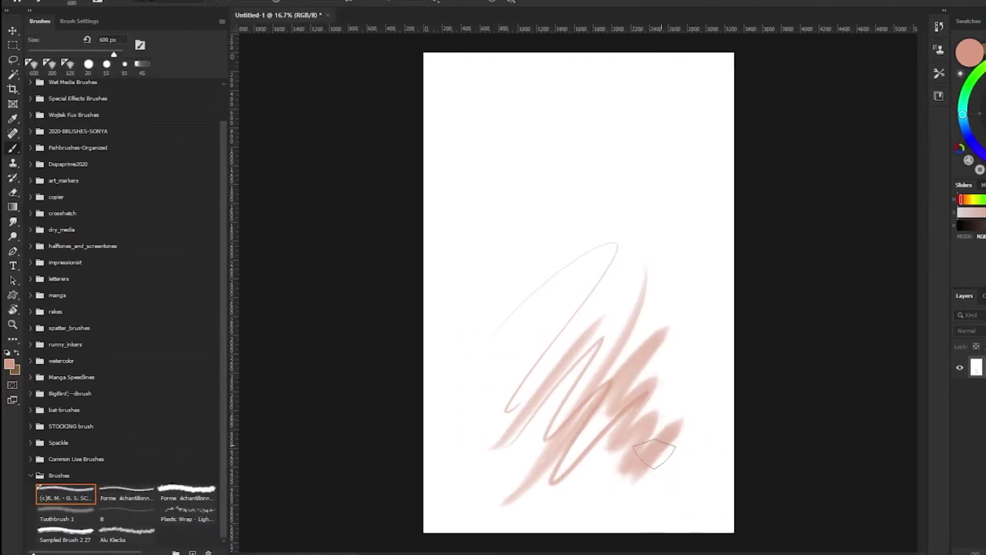
- Paint more salmon test strokes on the canvas with the selected brush at 600 px
mouse_move(662, 462)
left_mouse_down()
mouse_move(595, 384)
mouse_move(571, 312)
mouse_move(500, 364)
mouse_move(566, 237)
mouse_move(555, 364)
mouse_move(586, 427)
left_mouse_up()
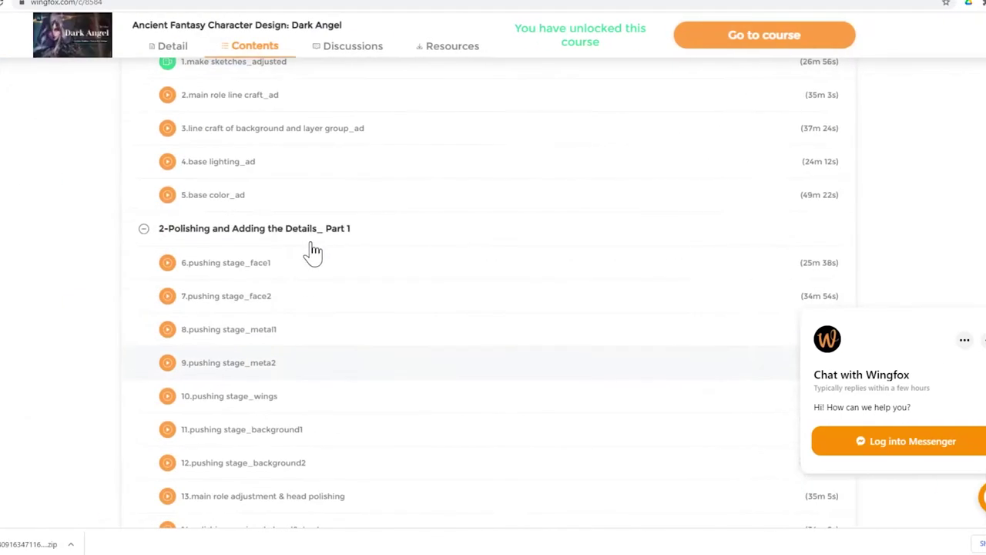
- Look through the chapters and lessons in the Dark Angel course contents
scroll(308, 251, "up", 5)
scroll(313, 251, "down", 9)
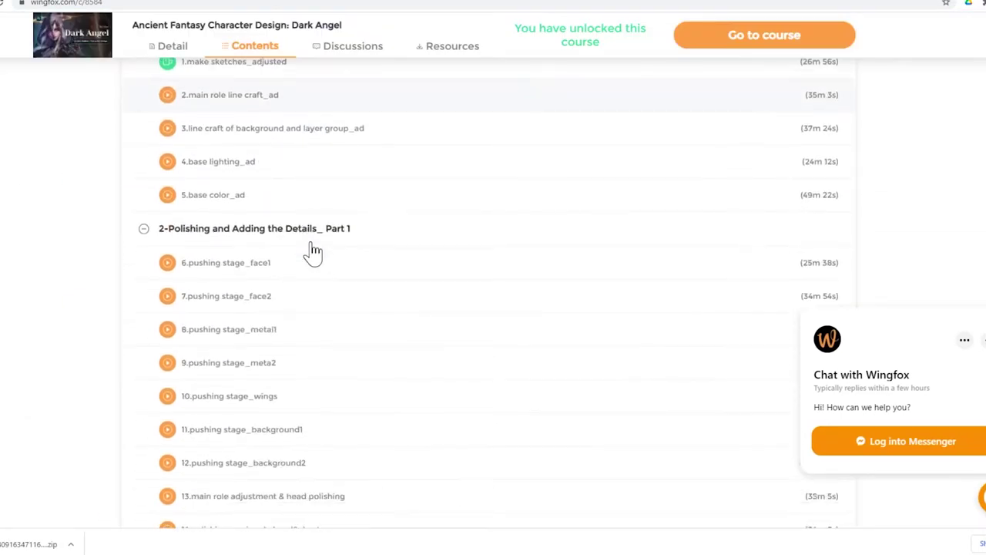
scroll(308, 249, "down", 4)
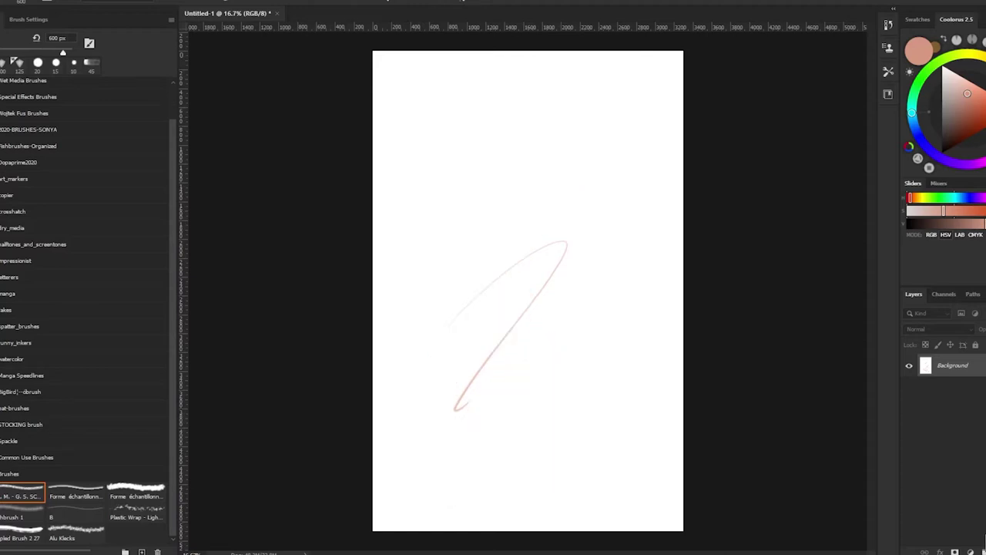
- Add a new layer and paint violet test strokes with the thin Forme brush, first at 93 px and then at 900 px
key("ctrl+shift+alt+n")
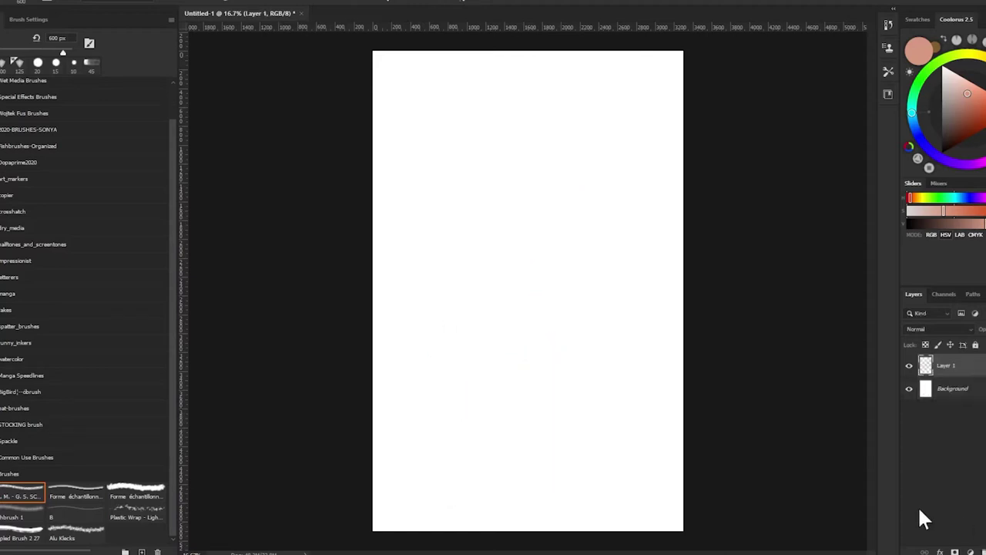
left_click(94, 493)
left_click_drag(948, 154, 975, 121)
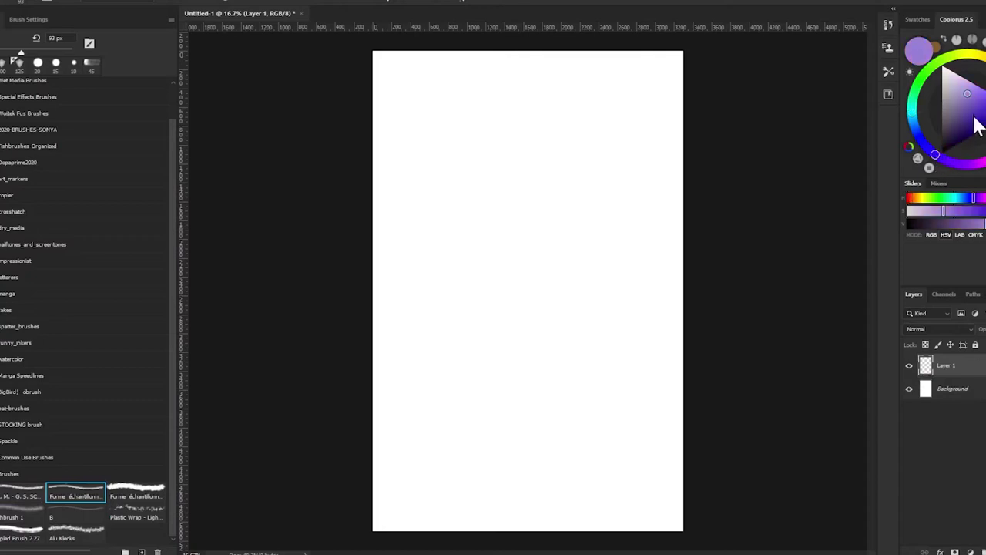
mouse_move(547, 241)
left_mouse_down()
mouse_move(520, 306)
mouse_move(604, 328)
left_mouse_up()
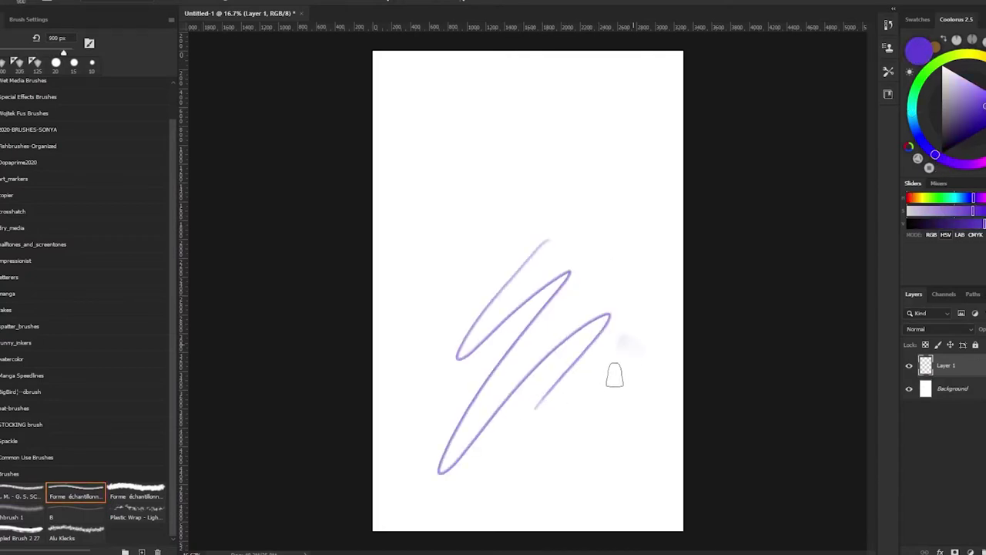
mouse_move(614, 375)
left_mouse_down()
mouse_move(587, 431)
mouse_move(620, 458)
mouse_move(452, 494)
left_mouse_up()
mouse_move(393, 454)
left_mouse_down()
mouse_move(500, 291)
mouse_move(561, 270)
left_mouse_up()
left_click_drag(422, 476, 544, 299)
mouse_move(498, 409)
left_mouse_down()
mouse_move(505, 433)
mouse_move(543, 420)
left_mouse_up()
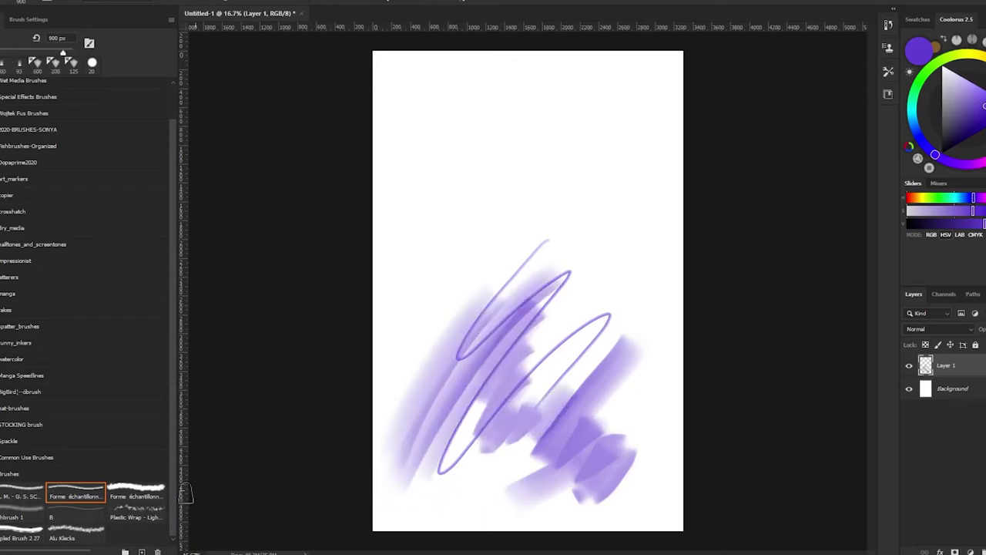
- Test the thick Forme brush at 771 px with broad violet strokes, clearing the layer after each trial
left_click(135, 493)
mouse_move(433, 270)
left_mouse_down()
mouse_move(555, 362)
mouse_move(586, 431)
mouse_move(421, 225)
mouse_move(537, 273)
mouse_move(502, 299)
left_mouse_up()
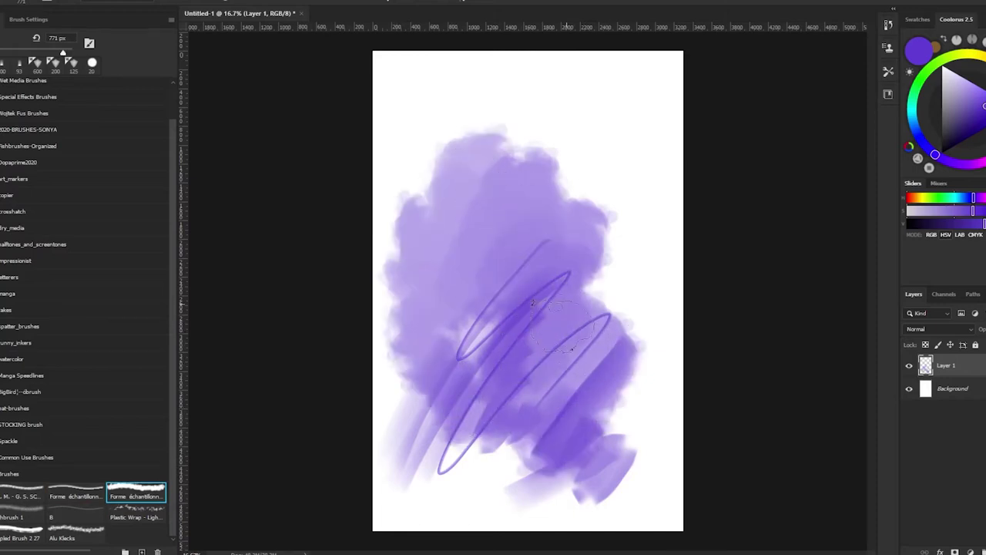
key("ctrl+a")
key("Delete")
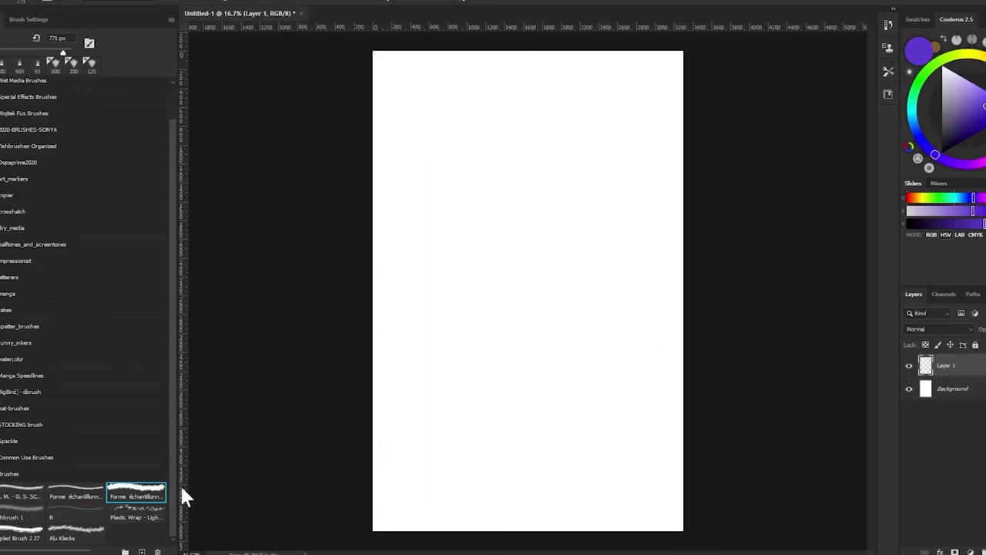
mouse_move(434, 310)
left_mouse_down()
mouse_move(438, 416)
mouse_move(565, 374)
mouse_move(546, 448)
mouse_move(595, 408)
mouse_move(623, 226)
mouse_move(525, 227)
mouse_move(747, 176)
left_mouse_up()
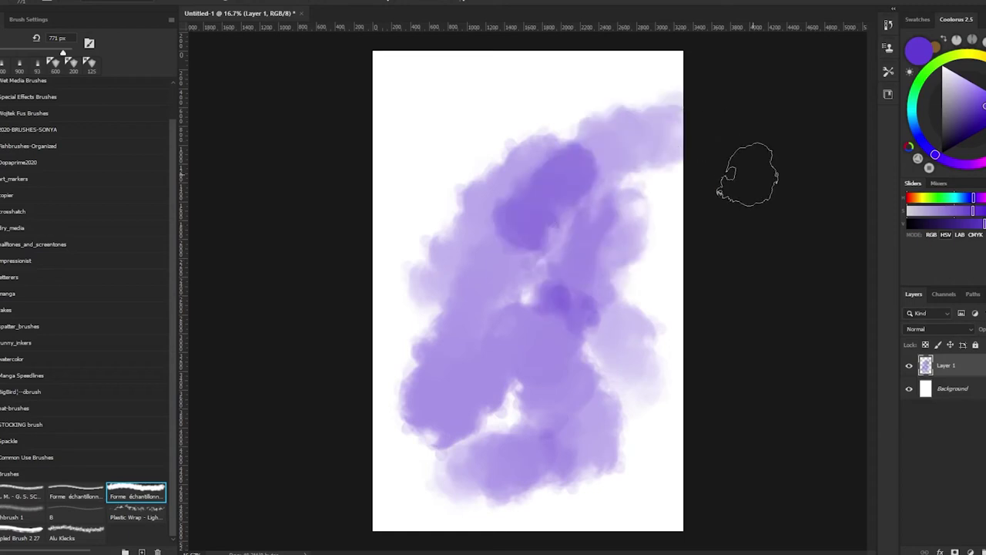
key("Delete")
- Test the Toothbrush 1 brush at 300 px with violet zigzag strokes and clear the layer
key("period")
mouse_move(518, 340)
left_mouse_down()
mouse_move(488, 458)
mouse_move(593, 446)
left_mouse_up()
mouse_move(389, 419)
left_mouse_down()
mouse_move(543, 316)
mouse_move(639, 462)
mouse_move(505, 462)
left_mouse_up()
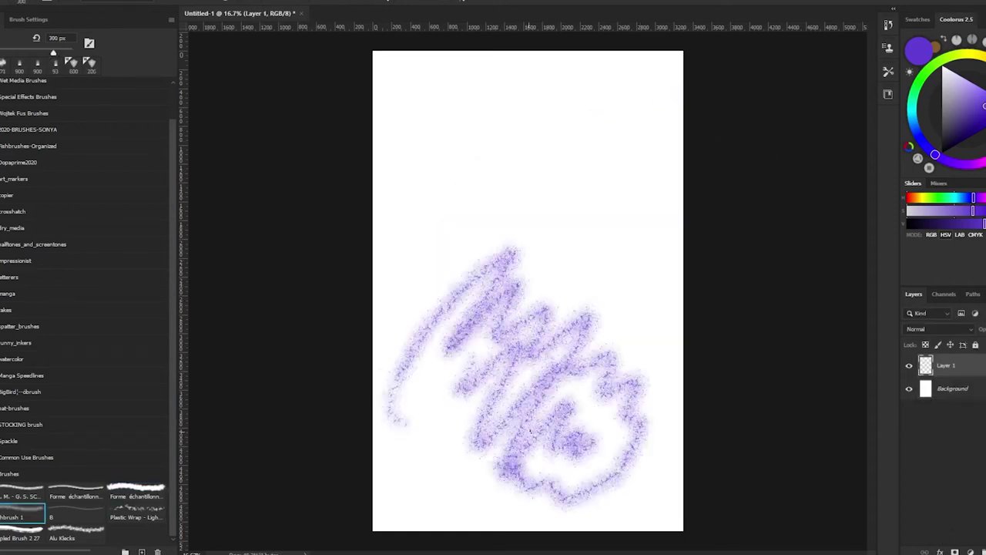
key("Delete")
- Shift the colour to magenta-purple, test brush B with zigzags and long curved strokes, and clear the layer
left_click(975, 164)
key("period")
mouse_move(397, 393)
left_mouse_down()
mouse_move(449, 451)
mouse_move(577, 416)
mouse_move(620, 461)
left_mouse_up()
left_click_drag(608, 514, 601, 178)
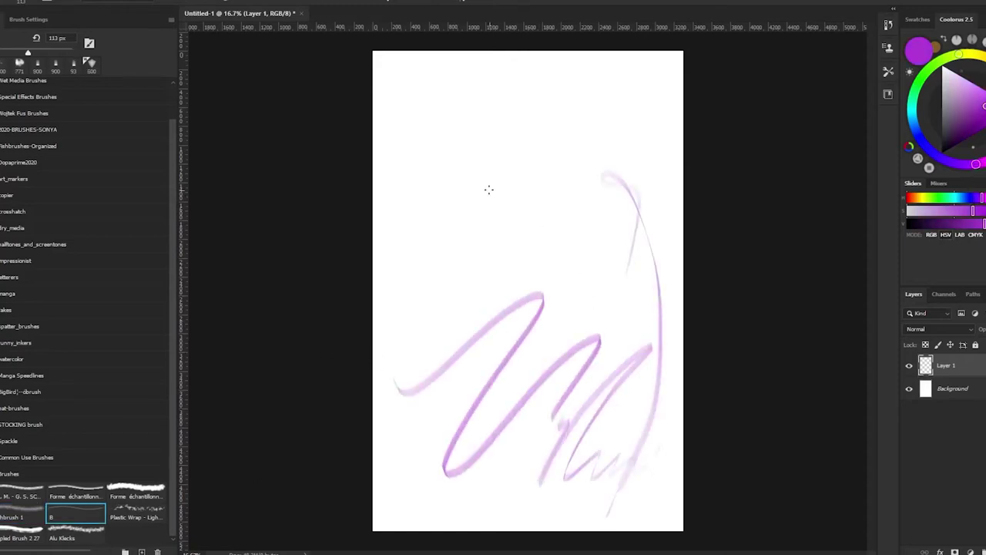
left_click_drag(479, 139, 532, 343)
mouse_move(498, 105)
left_mouse_down()
mouse_move(543, 350)
mouse_move(539, 339)
left_mouse_up()
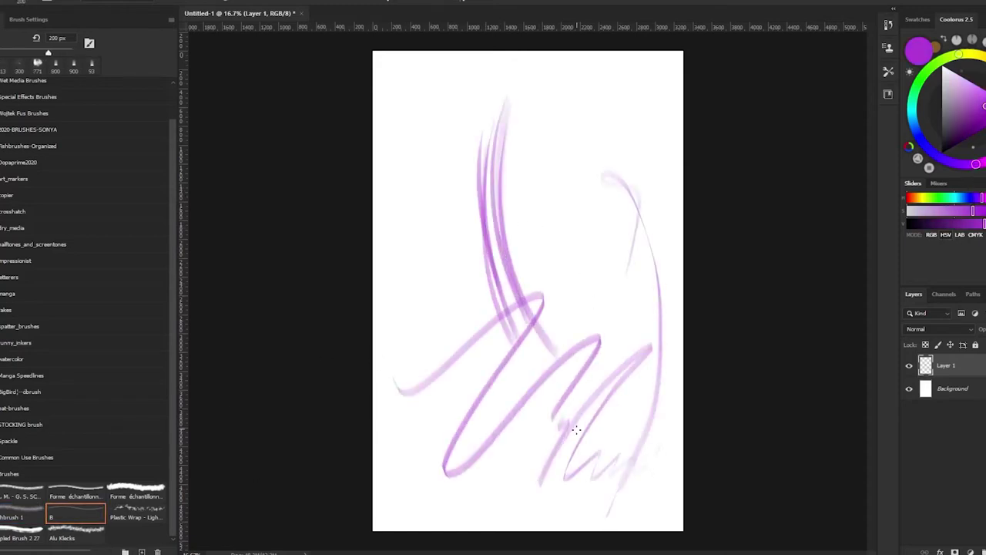
key("Delete")
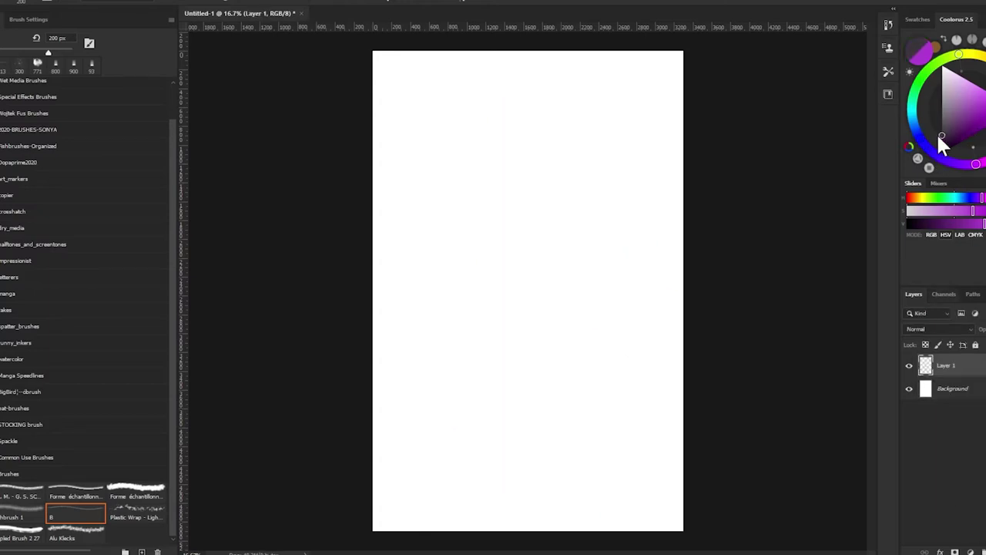
- Test the Plastic Wrap brush in dark grey, enlarging it to 700 px for heavier texture, and clear the layer
left_click(941, 145)
left_click(136, 512)
mouse_move(443, 312)
left_mouse_down()
mouse_move(524, 394)
mouse_move(617, 374)
left_mouse_up()
key("bracketright")
key("bracketright")
key("bracketright")
key("bracketright")
key("bracketright")
left_click(521, 246)
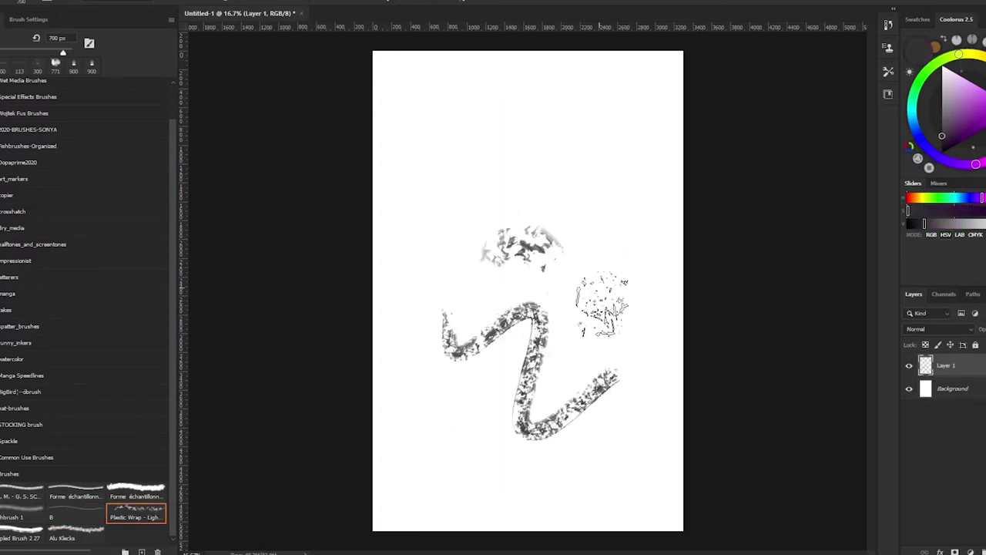
mouse_move(601, 304)
left_mouse_down()
mouse_move(594, 441)
mouse_move(421, 413)
mouse_move(428, 490)
mouse_move(402, 406)
mouse_move(488, 198)
mouse_move(559, 383)
mouse_move(655, 416)
left_mouse_up()
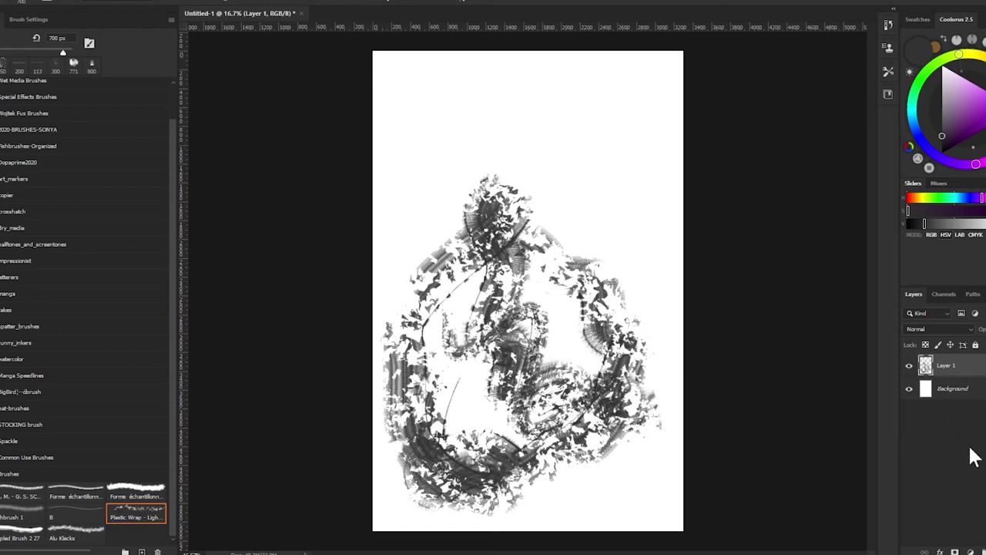
key("Delete")
- Paint a dark grey line and broad textured strokes with the Sampled Brush 2 27 brush, using 600 px for the broad ones
left_click(26, 534)
mouse_move(408, 377)
left_mouse_down()
mouse_move(478, 313)
mouse_move(535, 402)
left_mouse_up()
mouse_move(628, 317)
left_mouse_down()
mouse_move(601, 493)
mouse_move(531, 300)
left_mouse_up()
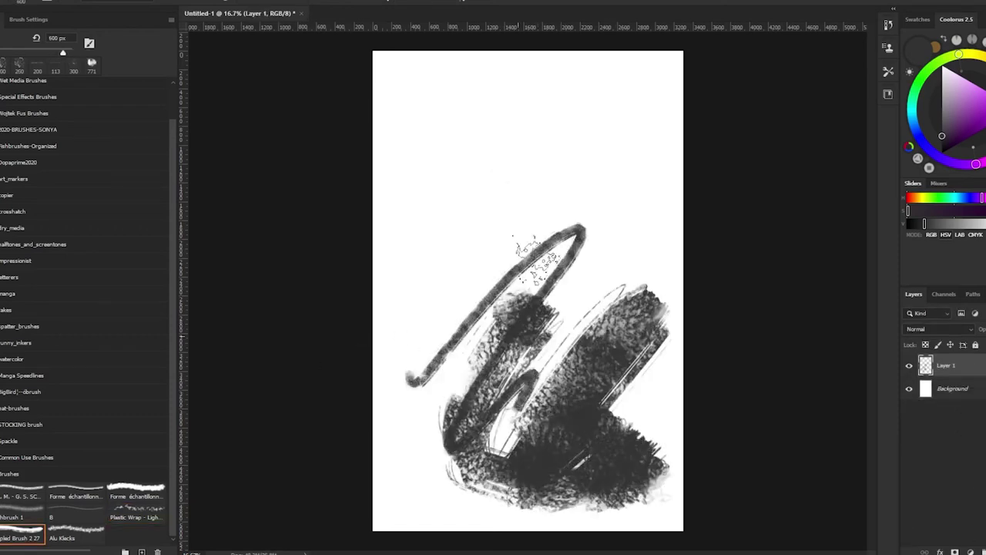
- Reduce the brush to 50 px, draw a long curved line and a thin zigzag, and clear the layer
key("bracketleft")
key("bracketleft")
key("bracketleft")
key("bracketleft")
key("bracketleft")
key("bracketleft")
key("bracketleft")
key("bracketleft")
key("bracketleft")
key("bracketleft")
key("bracketleft")
key("bracketleft")
key("bracketleft")
key("bracketleft")
mouse_move(539, 174)
left_mouse_down()
mouse_move(462, 244)
mouse_move(389, 354)
left_mouse_up()
mouse_move(545, 165)
left_mouse_down()
mouse_move(585, 145)
mouse_move(608, 293)
left_mouse_up()
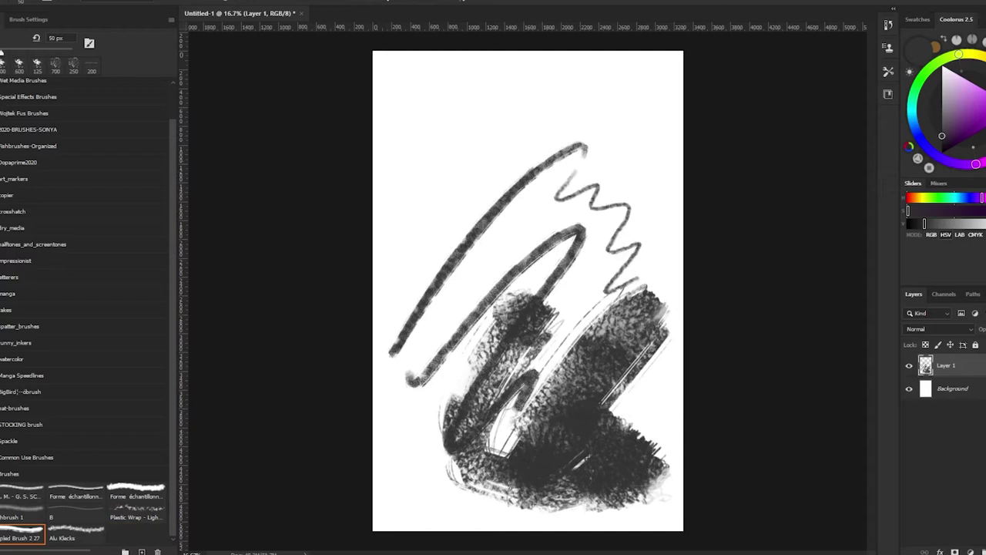
key("Delete")
- Paint ochre test strokes on the layer with the Alu Klecks brush, starting at 200 px and varying its size
left_click(75, 534)
left_click(929, 150)
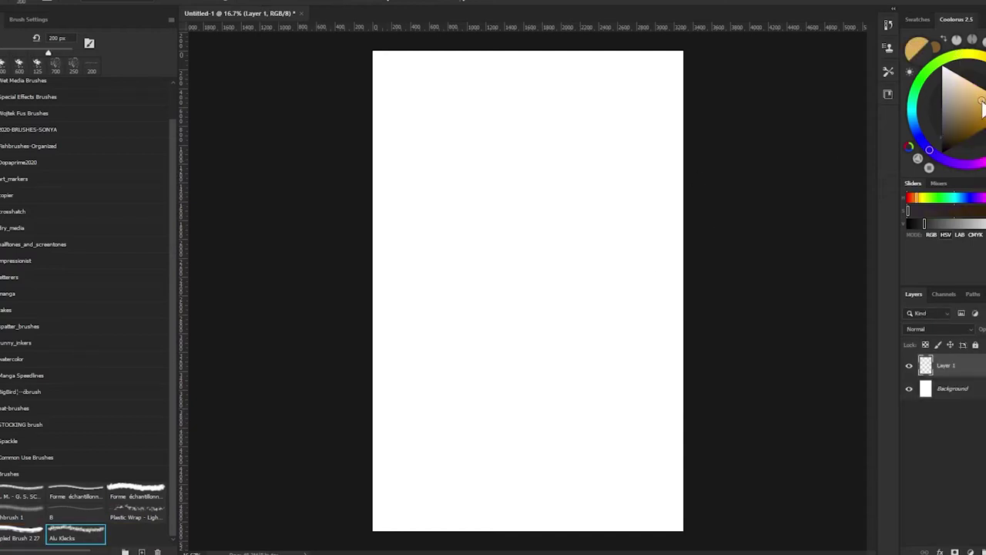
left_click(982, 100)
mouse_move(433, 376)
left_mouse_down()
mouse_move(488, 385)
mouse_move(545, 418)
mouse_move(501, 462)
mouse_move(535, 352)
mouse_move(617, 400)
left_mouse_up()
key("bracketright")
key("bracketright")
key("bracketright")
key("bracketright")
key("bracketright")
key("bracketright")
key("bracketleft")
key("bracketleft")
key("bracketleft")
key("bracketleft")
key("bracketleft")
mouse_move(635, 200)
left_mouse_down()
mouse_move(585, 292)
mouse_move(670, 400)
left_mouse_up()
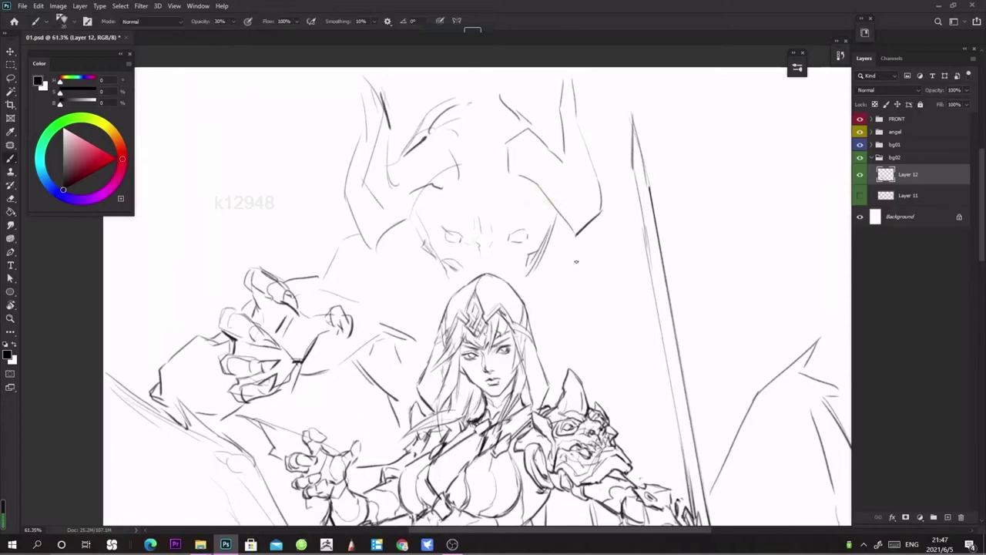
mouse_move(581, 261)
left_mouse_down()
mouse_move(570, 255)
mouse_move(623, 288)
left_mouse_up()
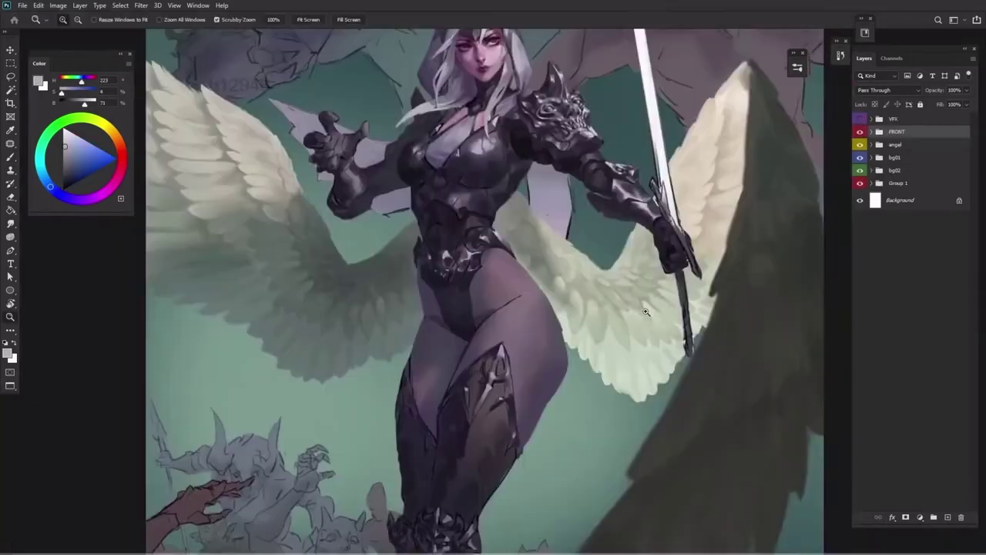
- Start a new layer above Layer 14 in the FRONT group and choose its blend mode
scroll(556, 444, "down", 3)
scroll(557, 445, "up", 1)
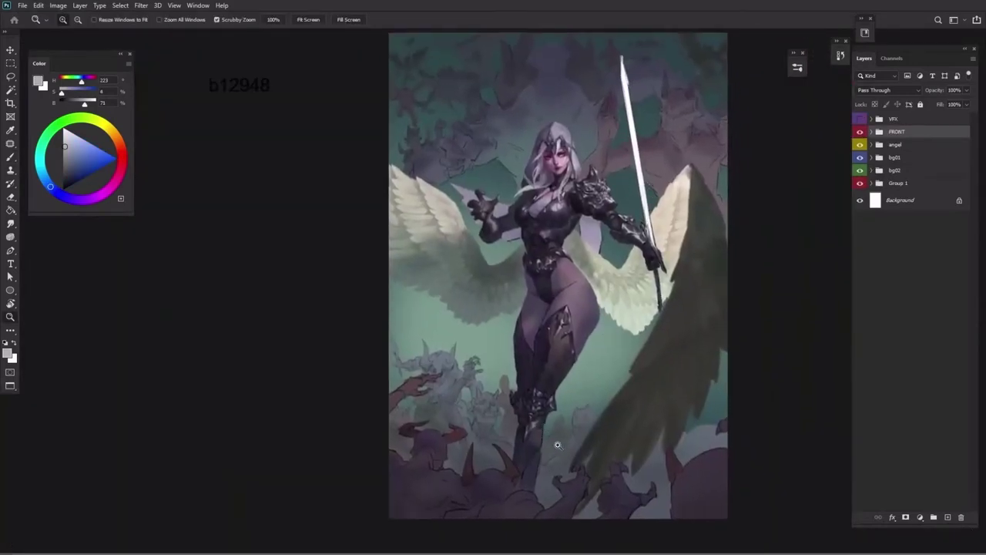
scroll(557, 444, "up", 4)
left_click(871, 132)
left_click(907, 148)
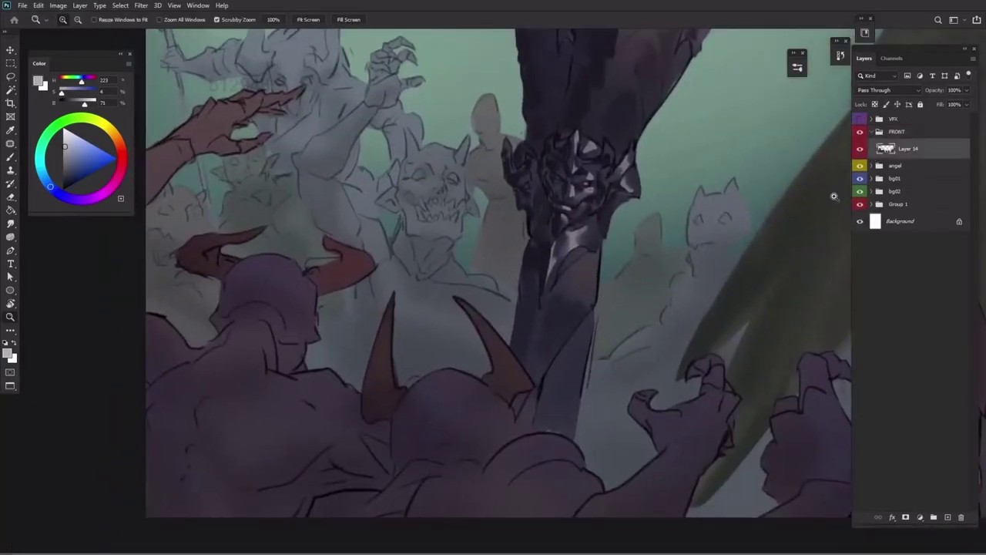
left_click_drag(604, 339, 654, 285)
key("ctrl+shift+n")
left_click(570, 214)
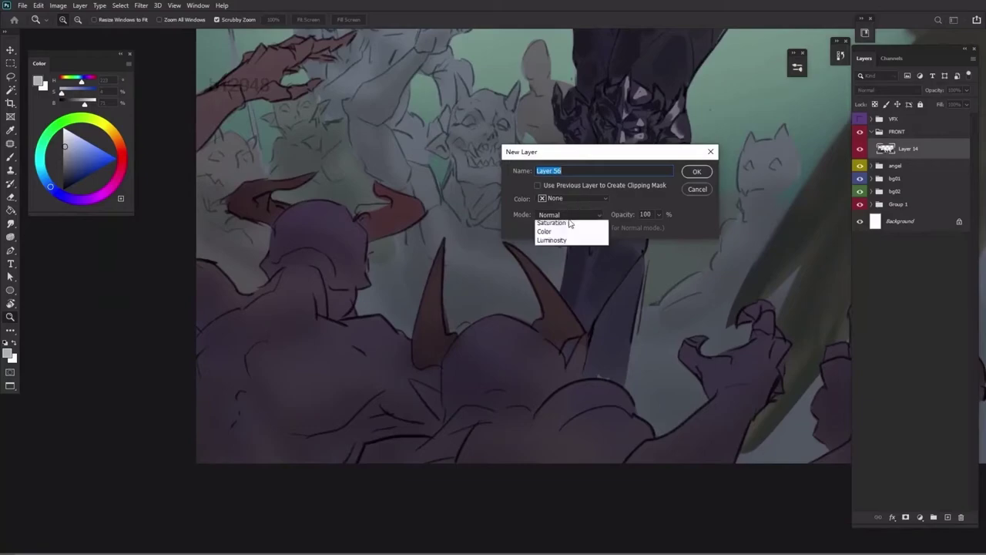
left_click(554, 249)
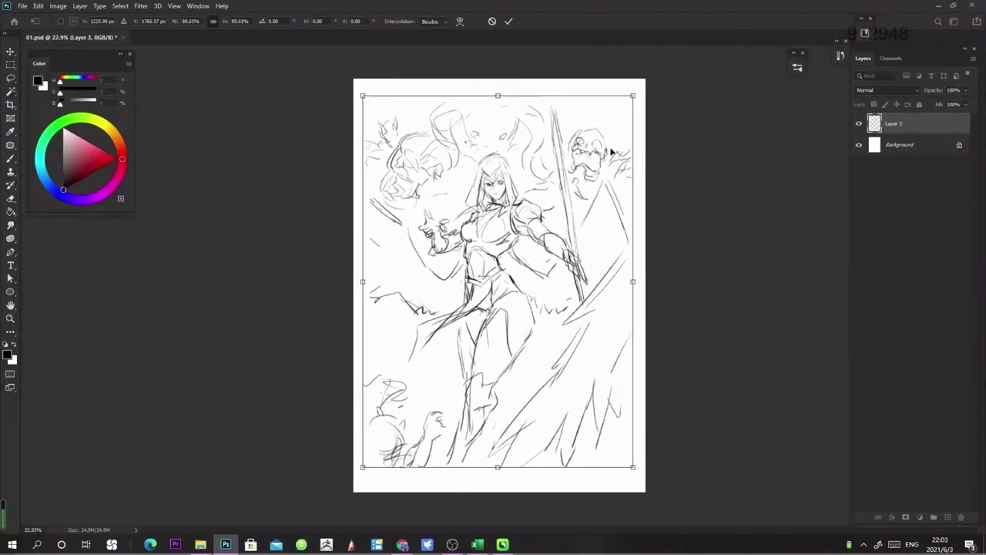
- Move the sketch on Layer 3 up and to the right on the canvas, to about X 1283 px, Y 1671 px
mouse_move(610, 145)
left_mouse_down()
mouse_move(625, 132)
mouse_move(623, 147)
mouse_move(632, 132)
left_mouse_up()
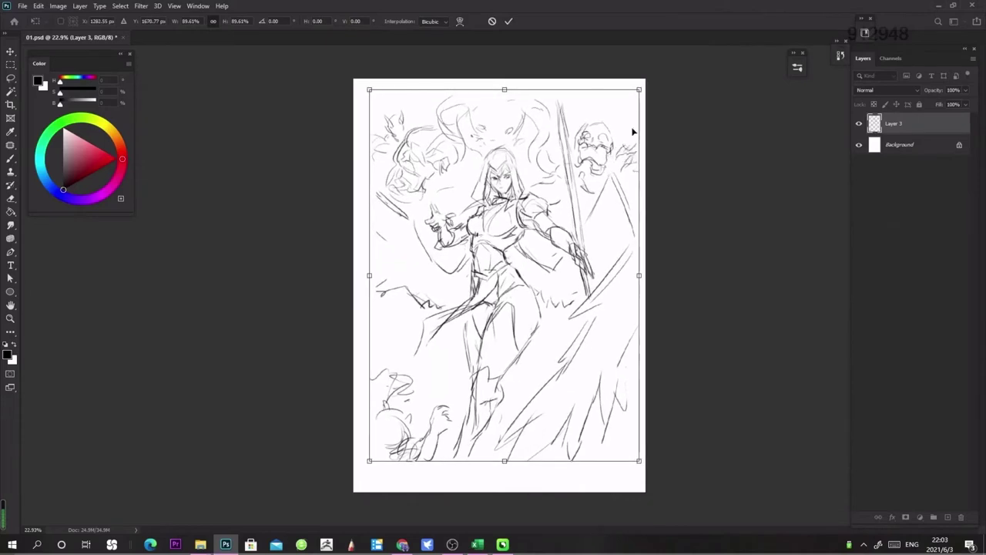
mouse_move(633, 94)
left_mouse_down()
mouse_move(624, 139)
mouse_move(634, 91)
left_mouse_up()
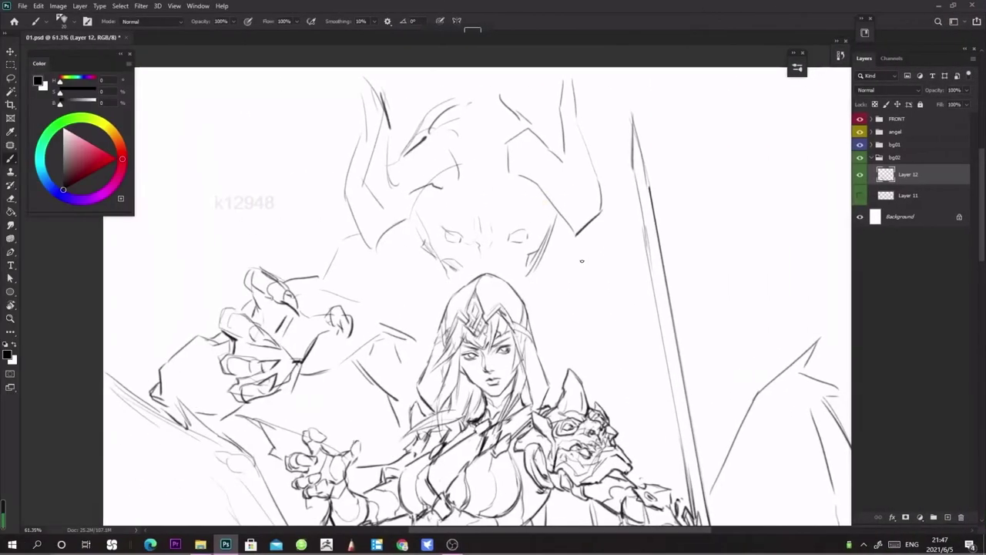
scroll(582, 261, "up", 2)
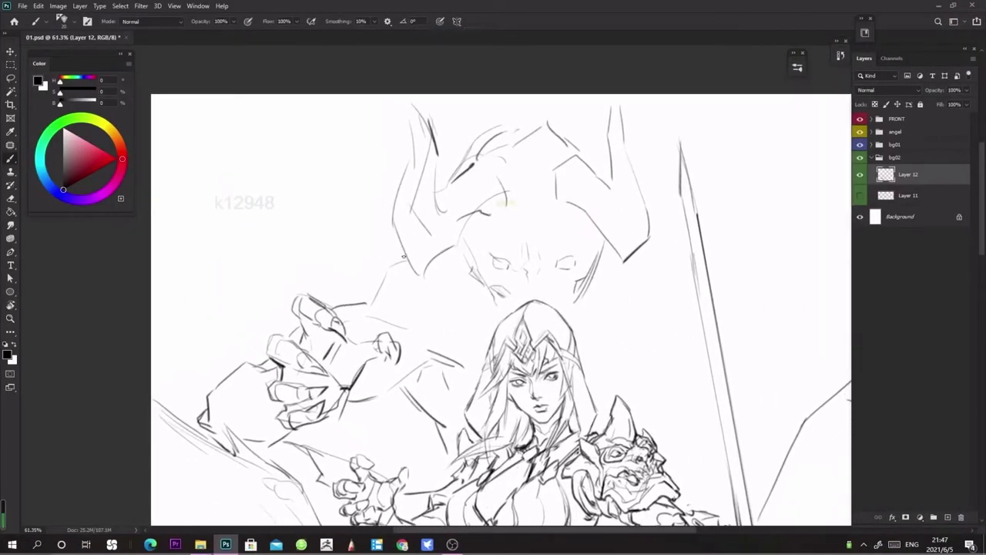
left_click_drag(598, 274, 546, 231)
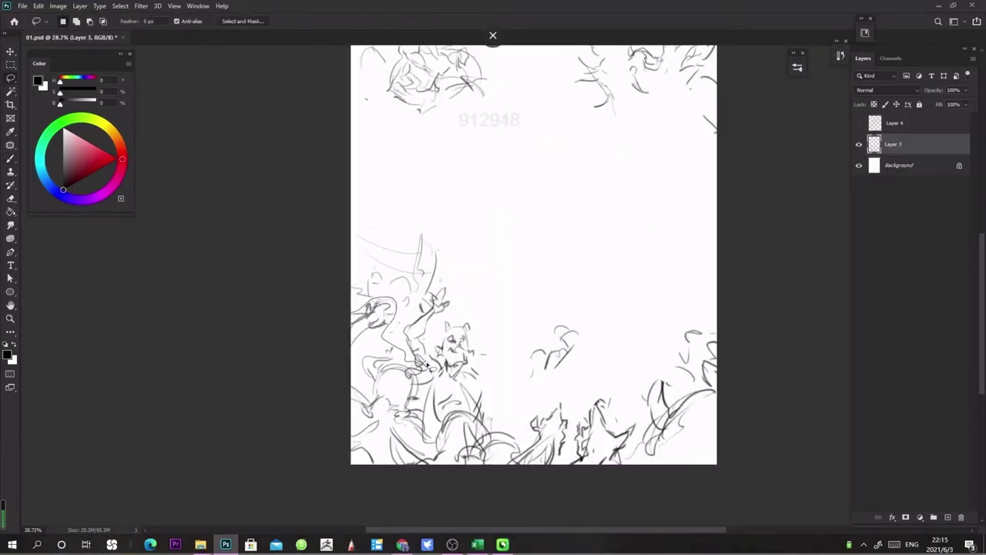
- Lasso the standing demon sketches in the lower-left part of Layer 3, cut them and paste them onto a new layer
left_click_drag(478, 242, 353, 197)
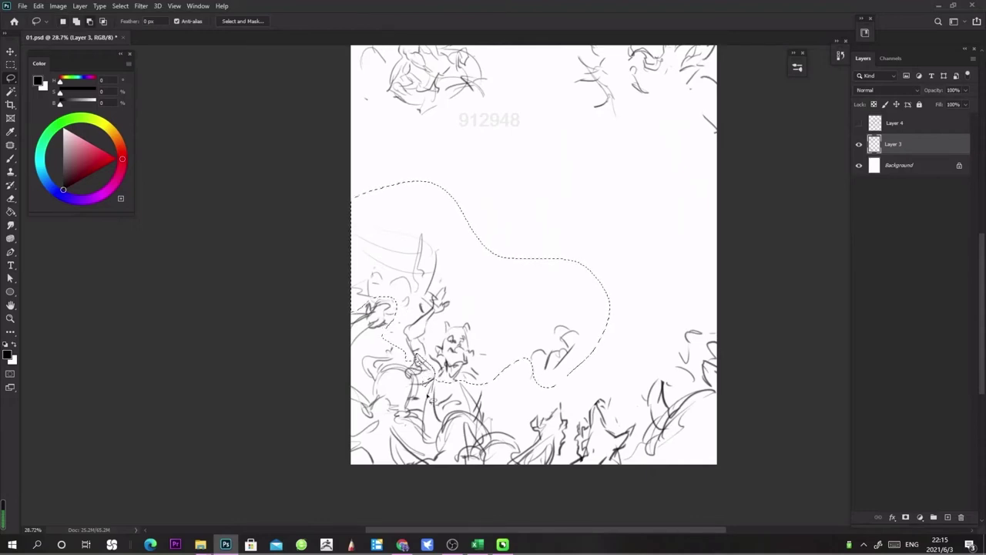
key("ctrl+x")
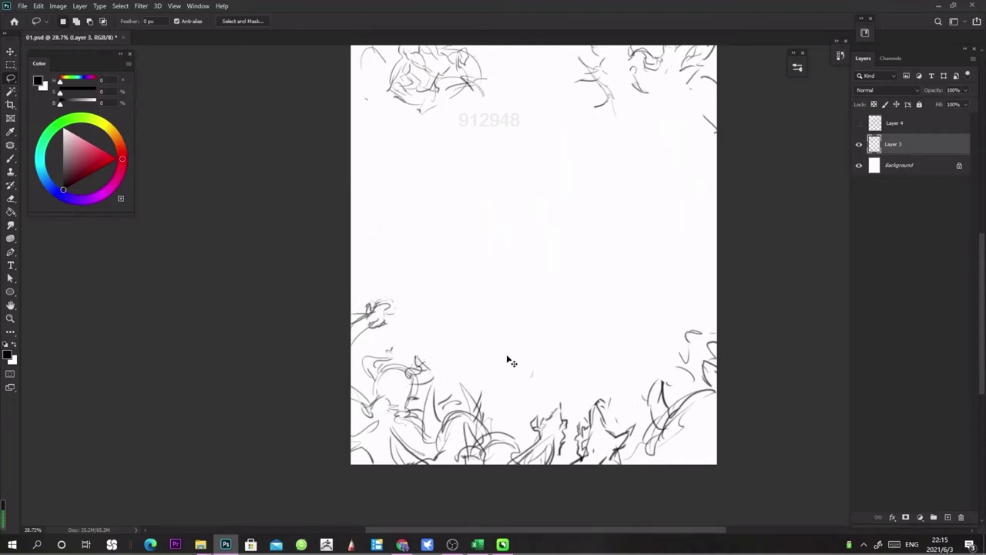
key("ctrl+v")
- Show and re-hide Layer 4, and hide the layer holding the pasted demon sketches
key("z")
scroll(522, 308, "down", 3)
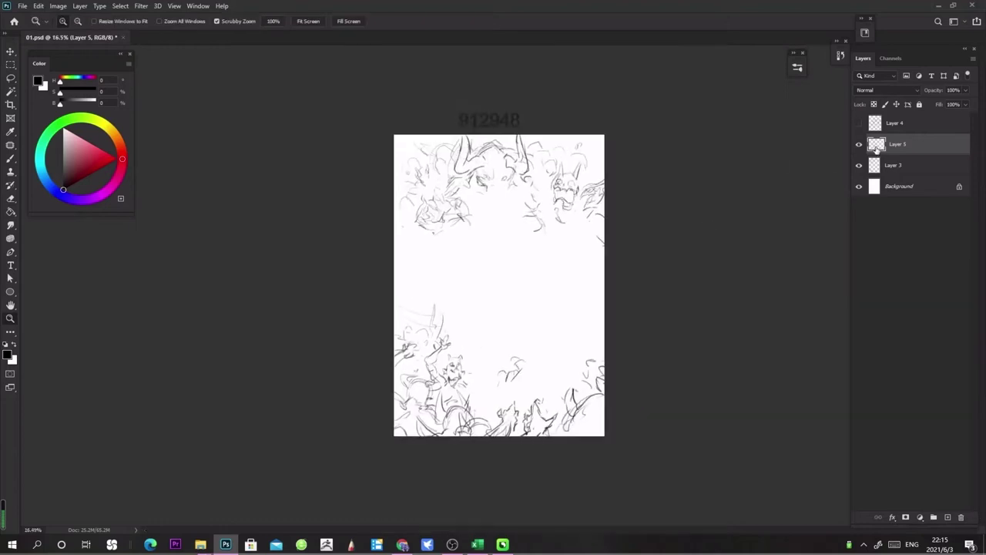
left_click(859, 123)
left_click(858, 122)
left_click(859, 144)
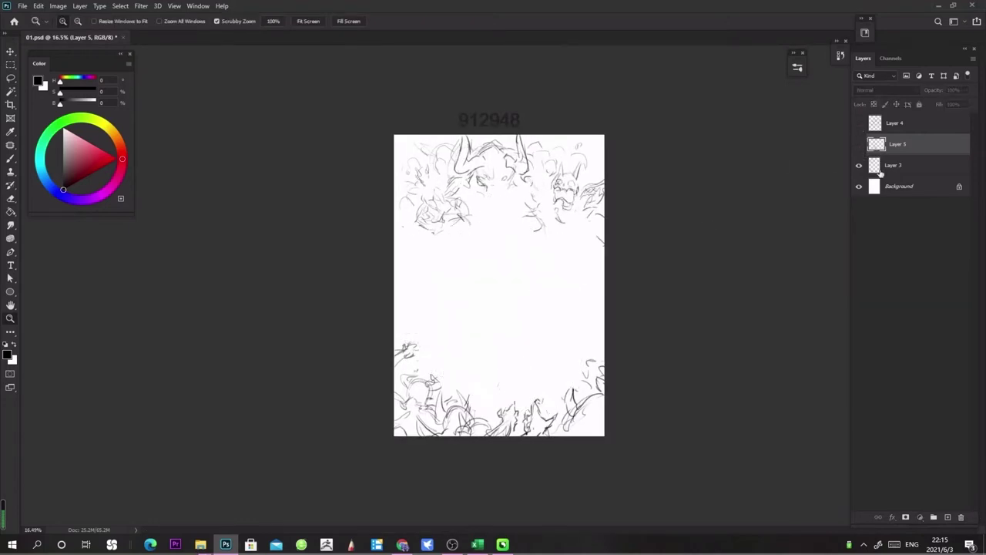
- Select the remaining creature sketches in the lower part of Layer 3 with a rectangular marquee and cut them to a new layer
left_click(894, 165)
key("ctrl+plus")
key("ctrl+plus")
key("m")
left_click_drag(343, 318, 671, 478)
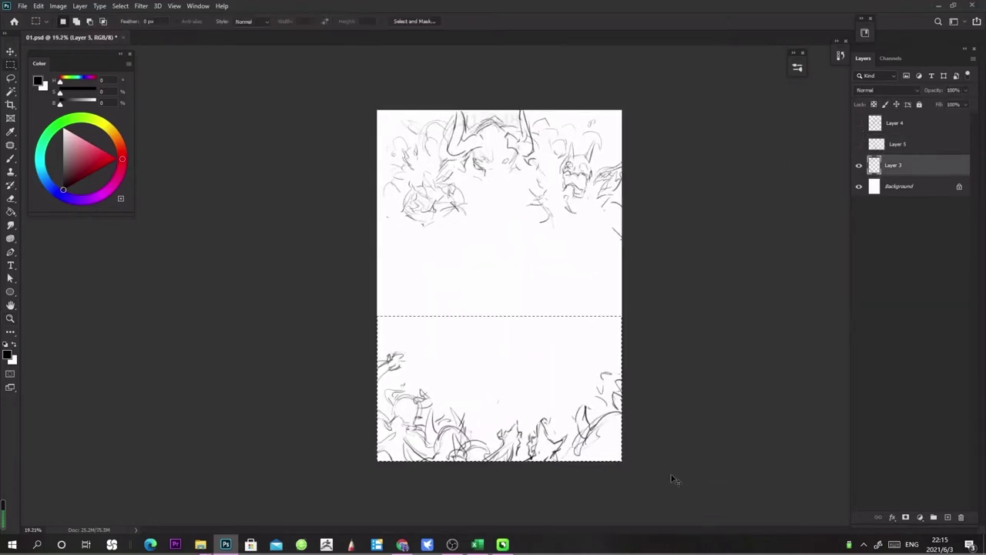
key("ctrl+shift+j")
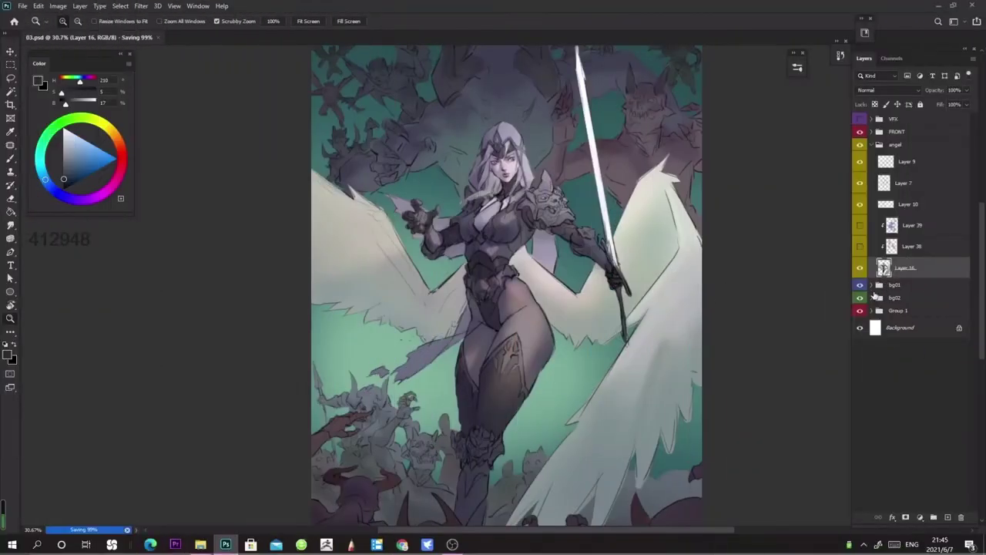
left_click(872, 285)
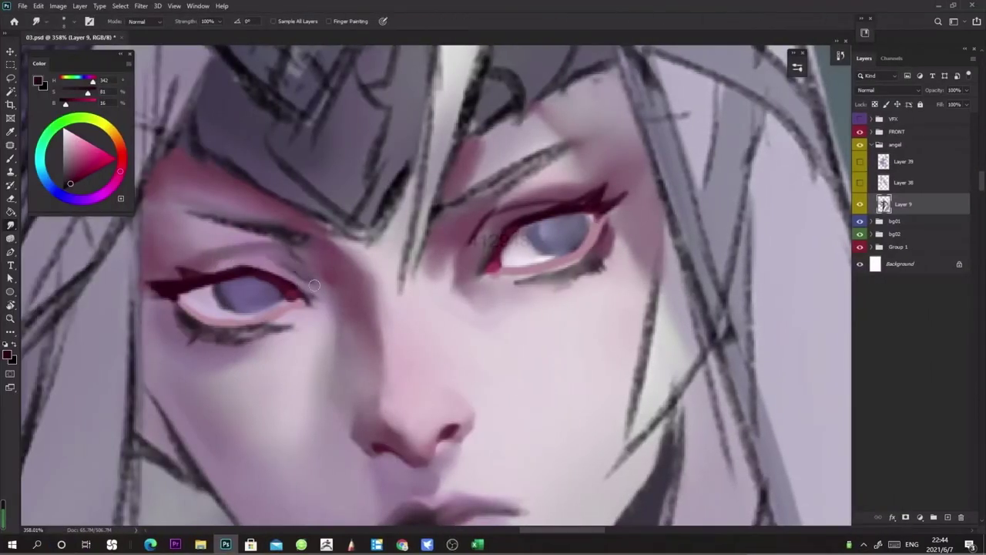
- Paint a thin dark red eyelid crease above the angel's eye on the image's left on Layer 9, redoing the first stroke, and activate the Smudge tool
key("b")
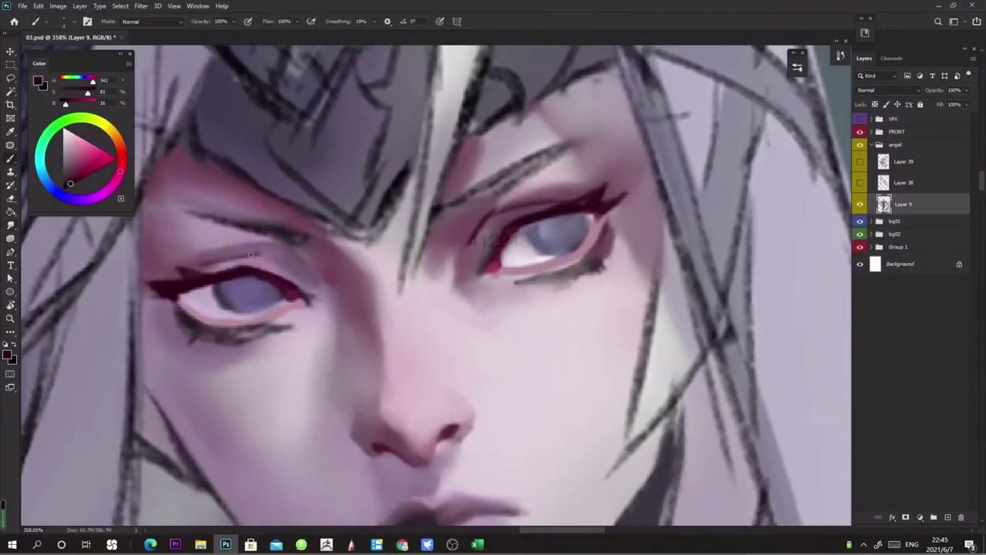
left_click_drag(200, 266, 289, 255)
key("ctrl+z")
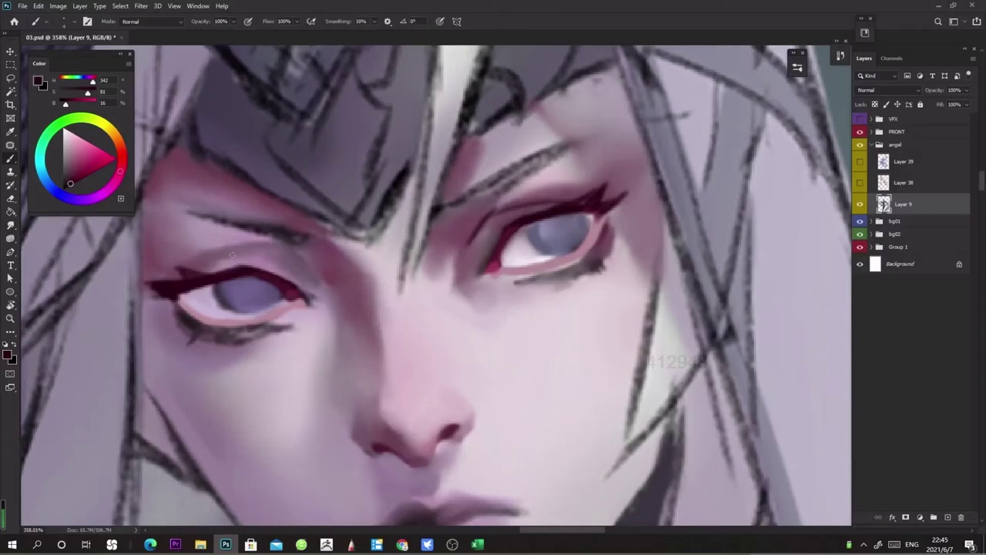
left_click_drag(194, 268, 269, 247)
key("r")
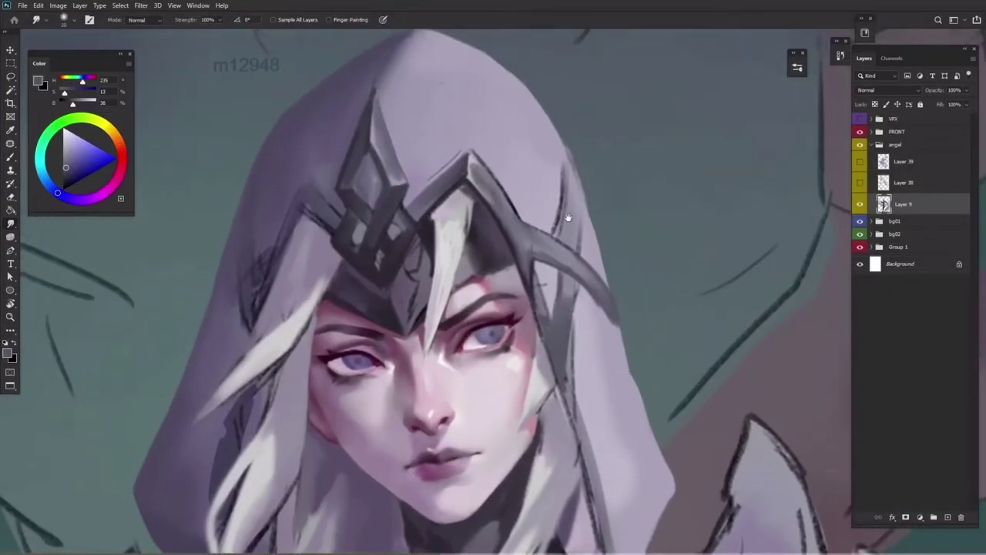
- Paint dark purple-grey shadows around the skull pauldron's eyes and on its horn with the Brush tool on Layer 9, enlarging the brush between strokes
key("b")
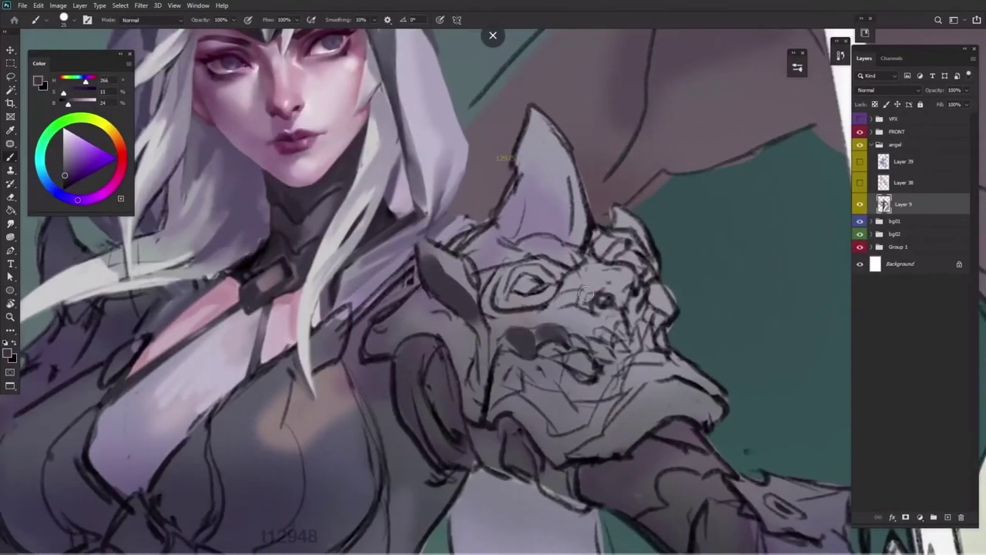
mouse_move(616, 287)
left_mouse_down()
mouse_move(610, 293)
mouse_move(592, 275)
left_mouse_up()
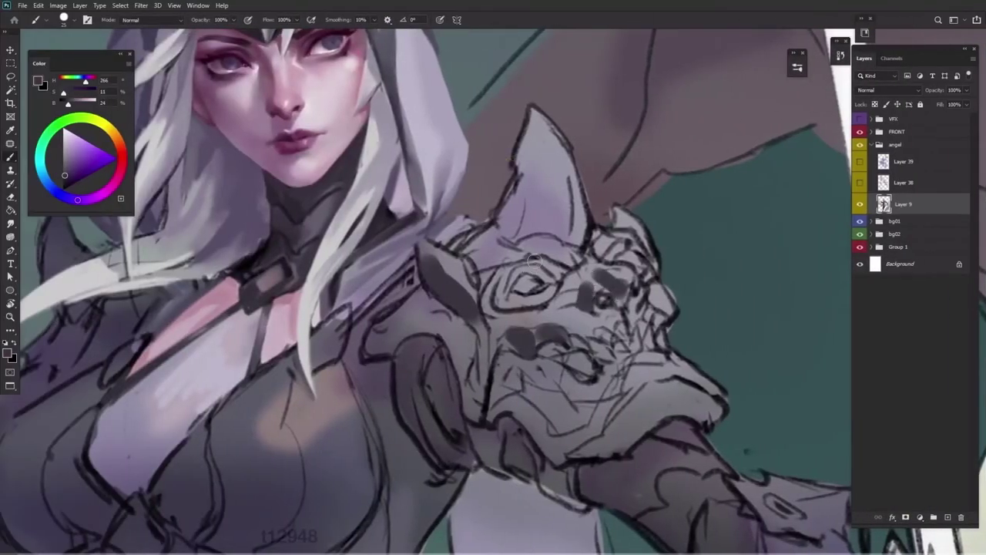
key("bracketright")
key("bracketright")
left_click_drag(510, 296, 527, 302)
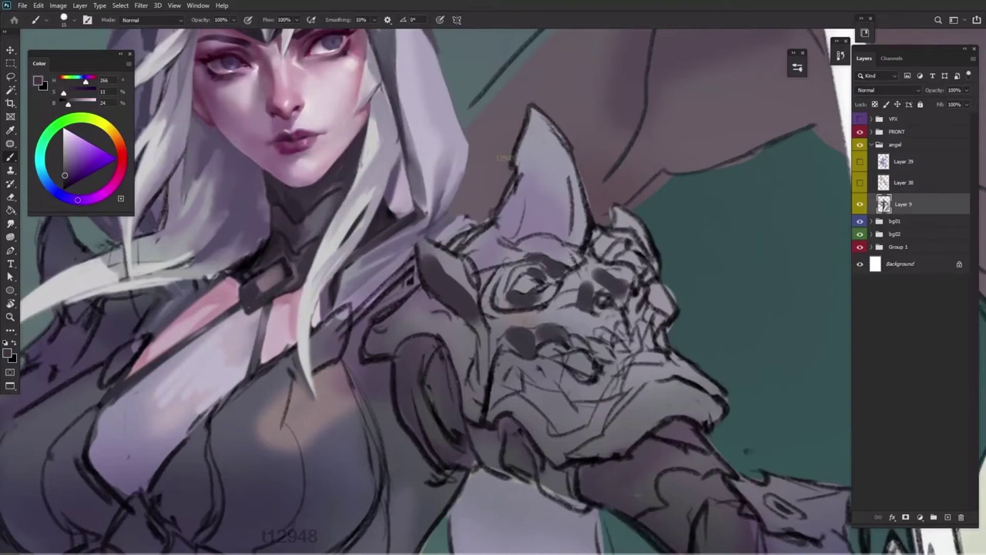
mouse_move(532, 173)
left_mouse_down()
mouse_move(516, 202)
mouse_move(553, 193)
mouse_move(549, 158)
mouse_move(561, 172)
mouse_move(545, 141)
mouse_move(547, 200)
mouse_move(556, 171)
left_mouse_up()
left_click_drag(539, 129, 535, 147)
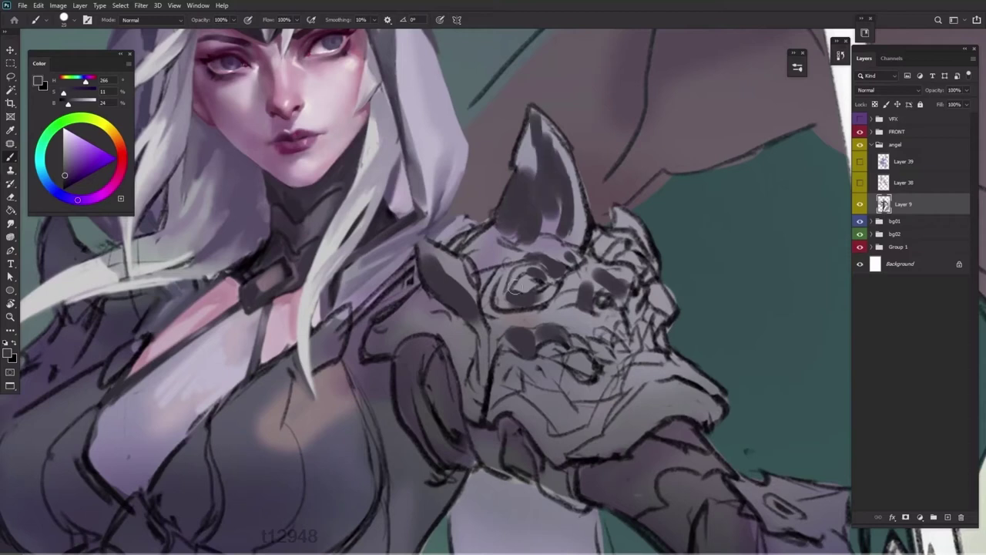
- Shade the pauldron's cheeks, jaw and the adjoining shoulder plates with dark purple-grey strokes on Layer 9
left_click_drag(500, 320, 565, 327)
left_click_drag(501, 371, 483, 349)
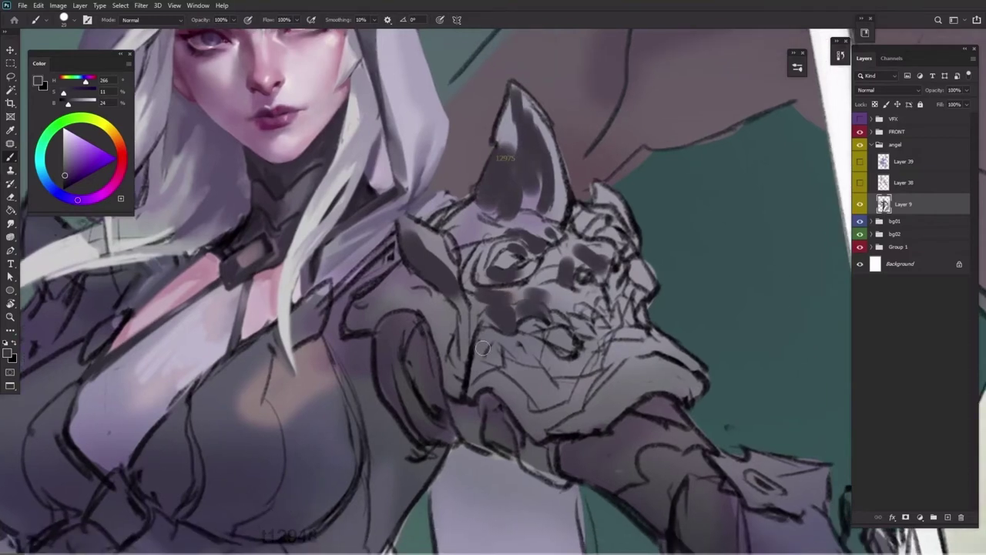
mouse_move(431, 318)
left_mouse_down()
mouse_move(450, 363)
mouse_move(460, 348)
mouse_move(466, 381)
left_mouse_up()
mouse_move(374, 293)
left_mouse_down()
mouse_move(351, 333)
mouse_move(416, 291)
mouse_move(378, 318)
mouse_move(439, 319)
mouse_move(413, 306)
left_mouse_up()
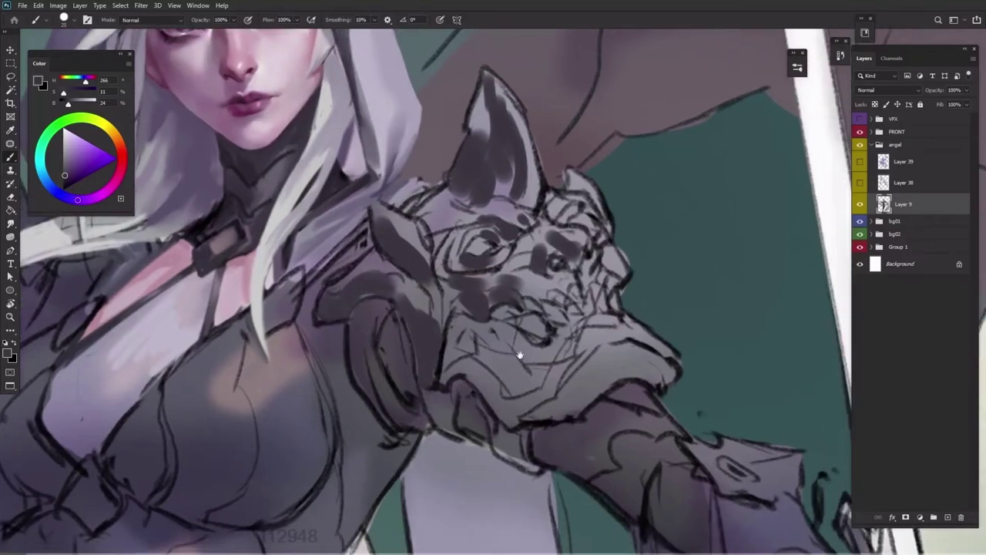
mouse_move(464, 348)
left_mouse_down()
mouse_move(480, 379)
mouse_move(468, 367)
mouse_move(538, 405)
mouse_move(516, 398)
mouse_move(589, 360)
left_mouse_up()
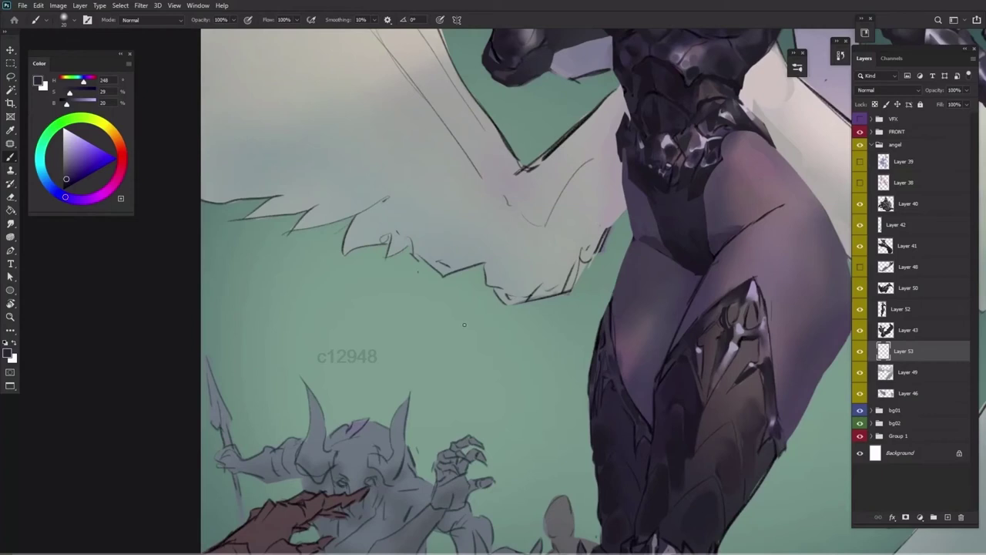
- Sketch a dark bent wing-bone shape on Layer 53 in the green area below the angel's wing
mouse_move(475, 318)
left_mouse_down()
mouse_move(391, 330)
mouse_move(331, 302)
mouse_move(391, 342)
left_mouse_up()
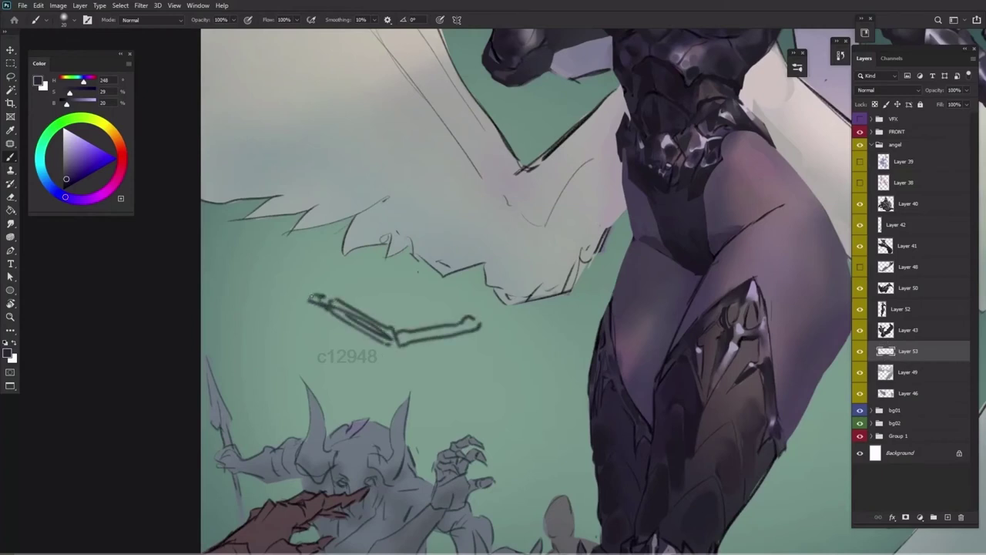
mouse_move(302, 306)
left_mouse_down()
mouse_move(221, 339)
mouse_move(262, 370)
mouse_move(479, 375)
left_mouse_up()
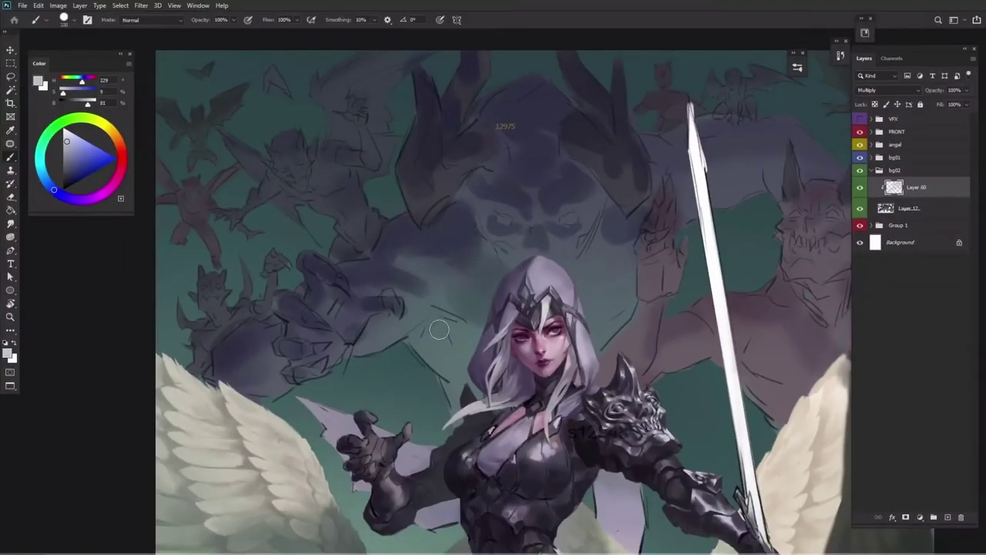
- Compare the whole picture with and without the Multiply shading of Layer 60, leaving the layer shown
key("z")
mouse_move(433, 337)
left_mouse_down()
mouse_move(286, 339)
mouse_move(714, 283)
mouse_move(699, 279)
mouse_move(839, 180)
left_mouse_up()
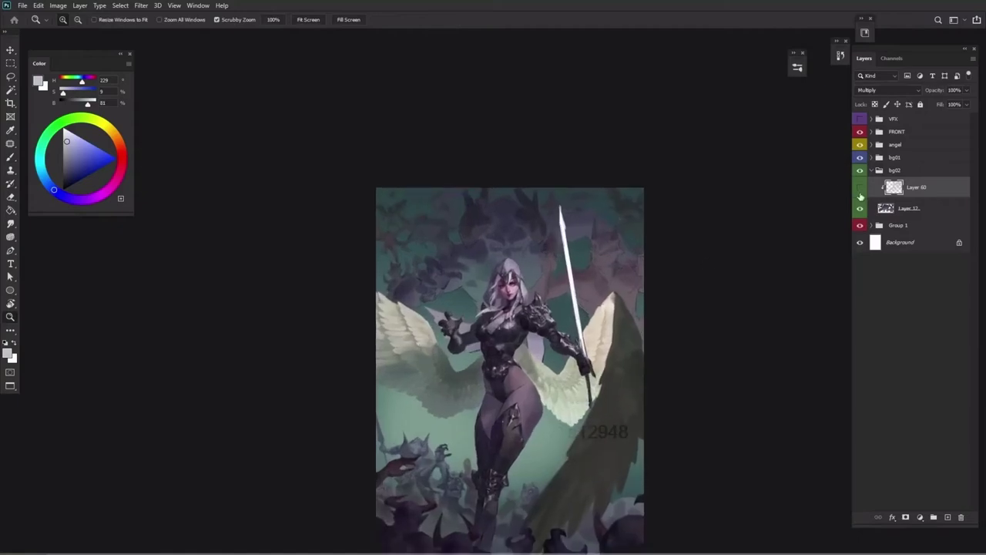
left_click(860, 189)
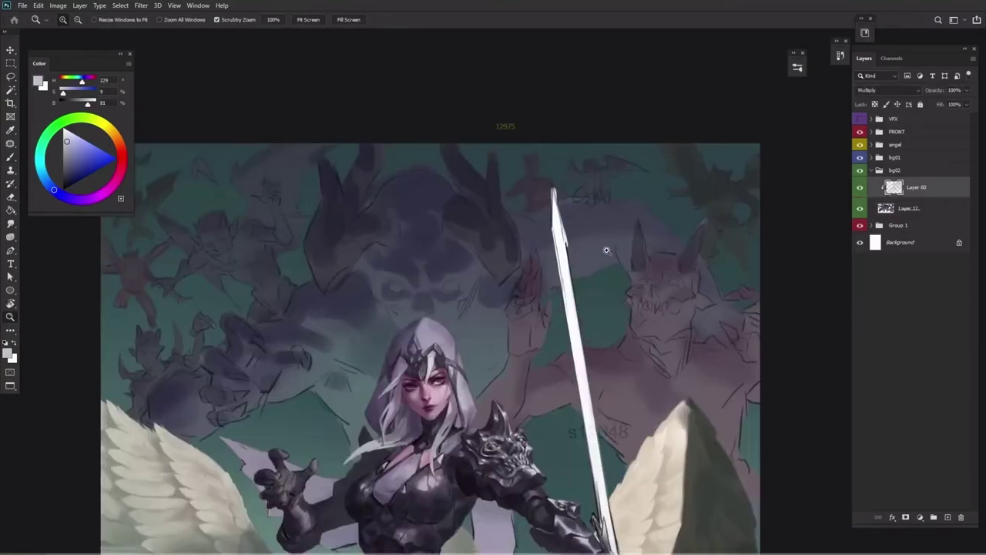
left_click_drag(569, 221, 560, 224)
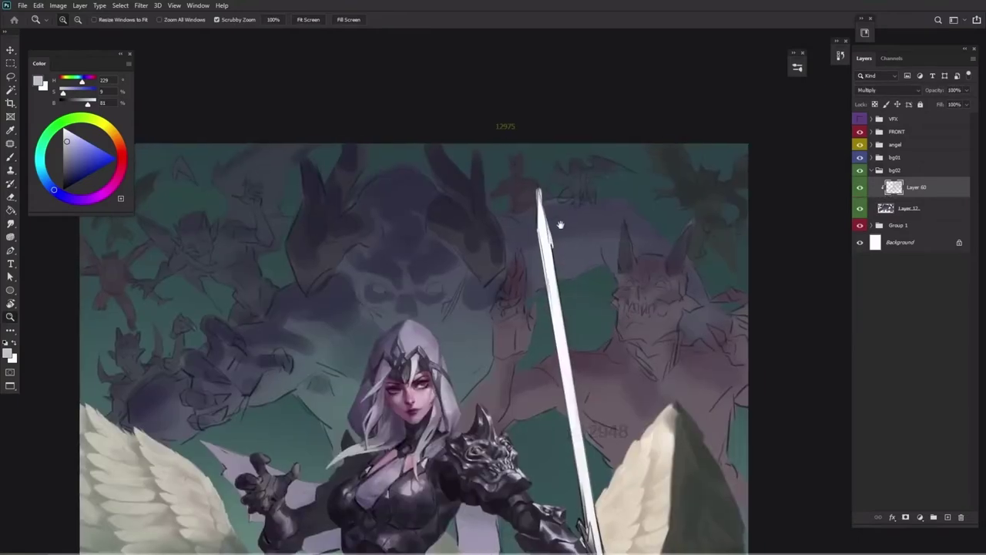
- Sample a dark colour from the large horned demon's forehead, merge Layer 60 with Layer 12, and paint a dark shadow beside the demon's eye
key("b")
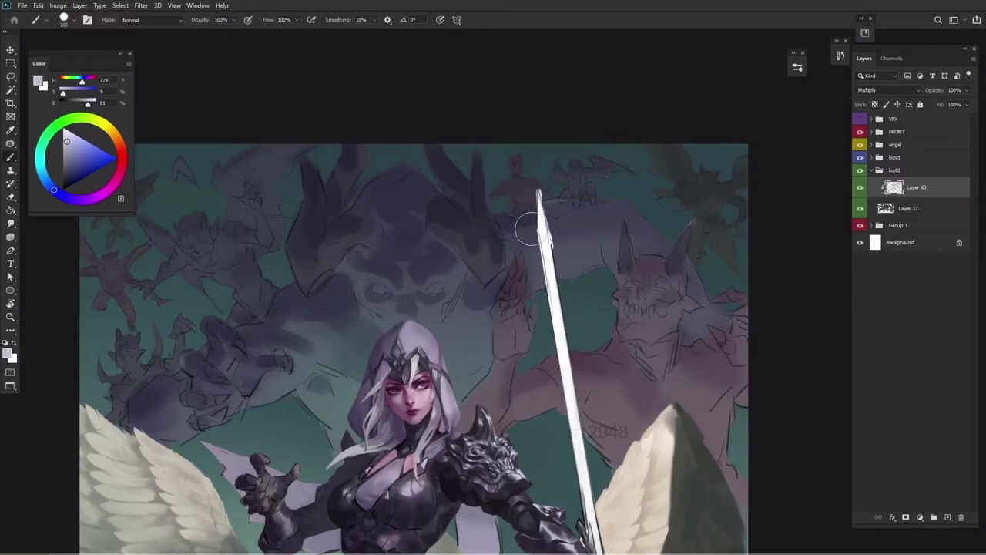
scroll(532, 226, "up", 5)
left_click(505, 234, "alt")
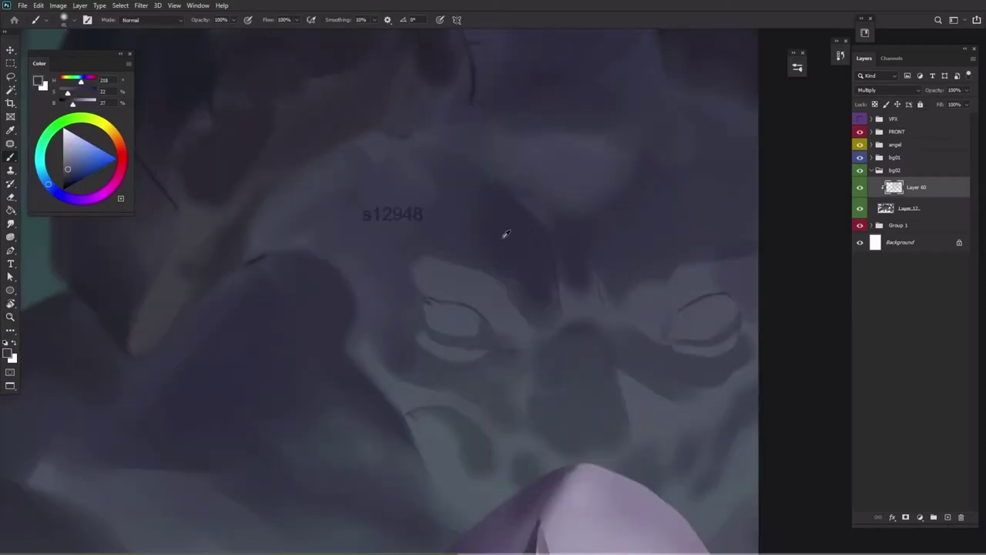
key("ctrl+e")
mouse_move(381, 288)
left_mouse_down()
mouse_move(372, 288)
mouse_move(393, 321)
left_mouse_up()
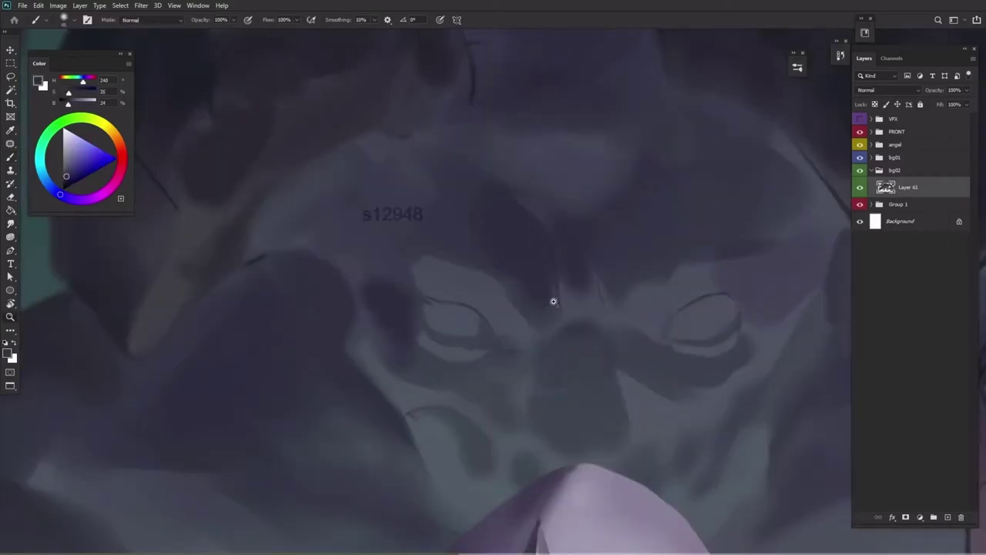
scroll(553, 301, "down", 5)
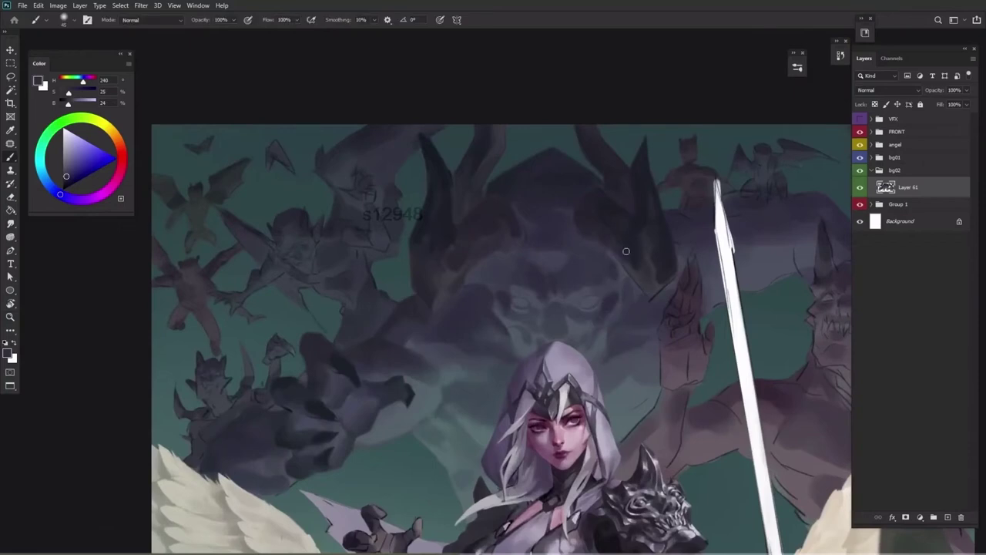
key("ctrl+space")
scroll(617, 235, "down", 3)
scroll(620, 254, "up", 4)
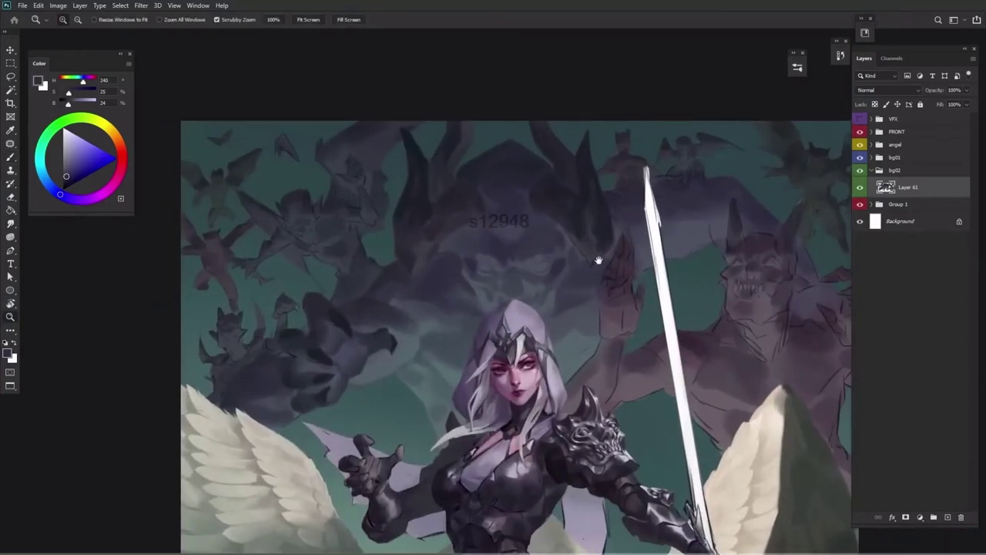
left_click_drag(346, 367, 445, 277)
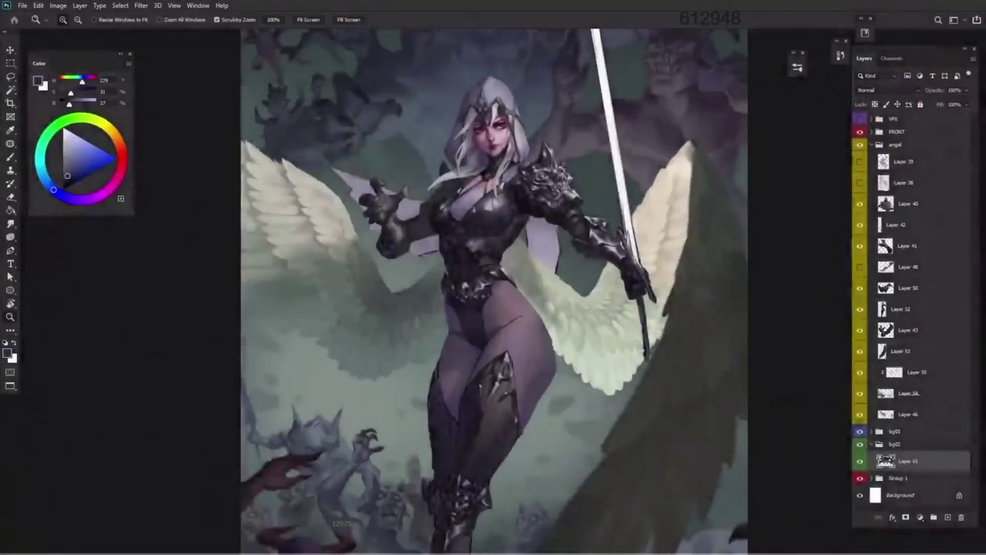
- Select Layer 52 in the angel group and toggle its visibility to check its content
left_click(885, 203)
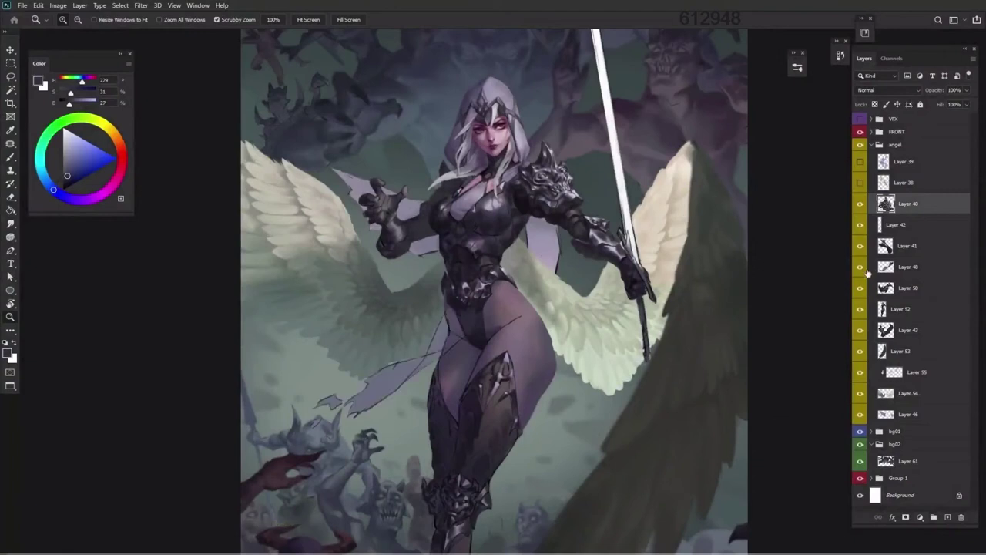
left_click(883, 311)
left_click(860, 309)
left_click(860, 309)
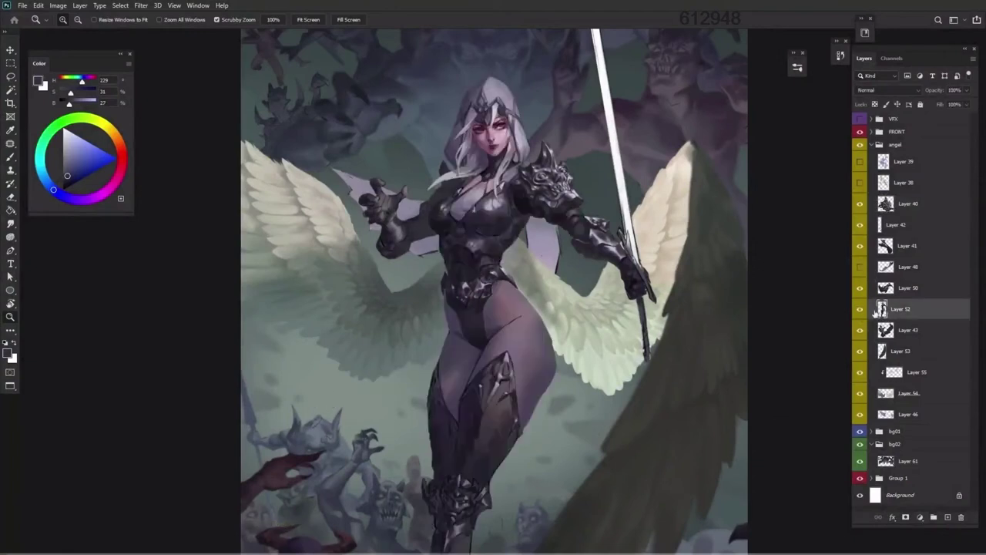
- Create a new Multiply layer clipped to Layer 52 and activate the Brush tool over the angel's upper body
left_click_drag(506, 165, 491, 182)
key("ctrl+shift+n")
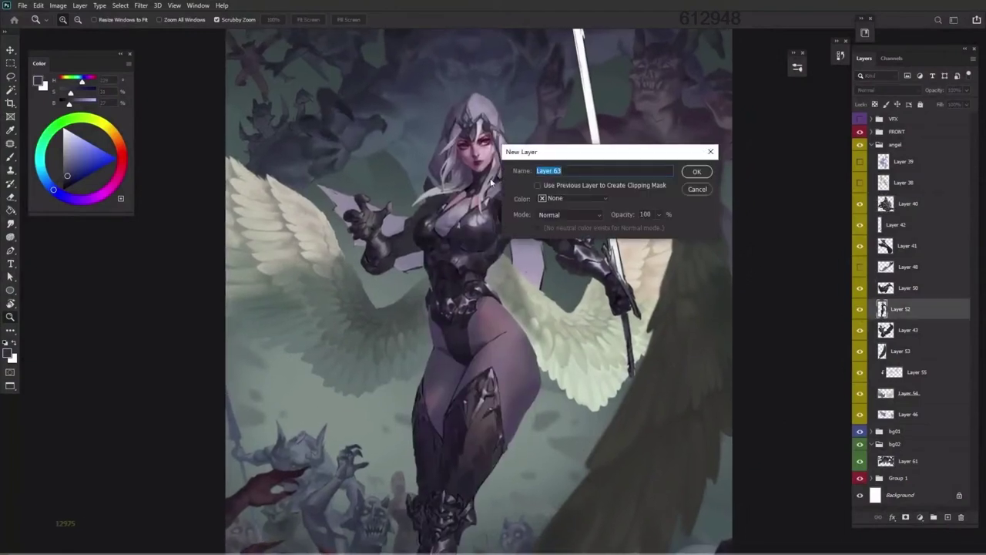
left_click(559, 215)
left_click(553, 261)
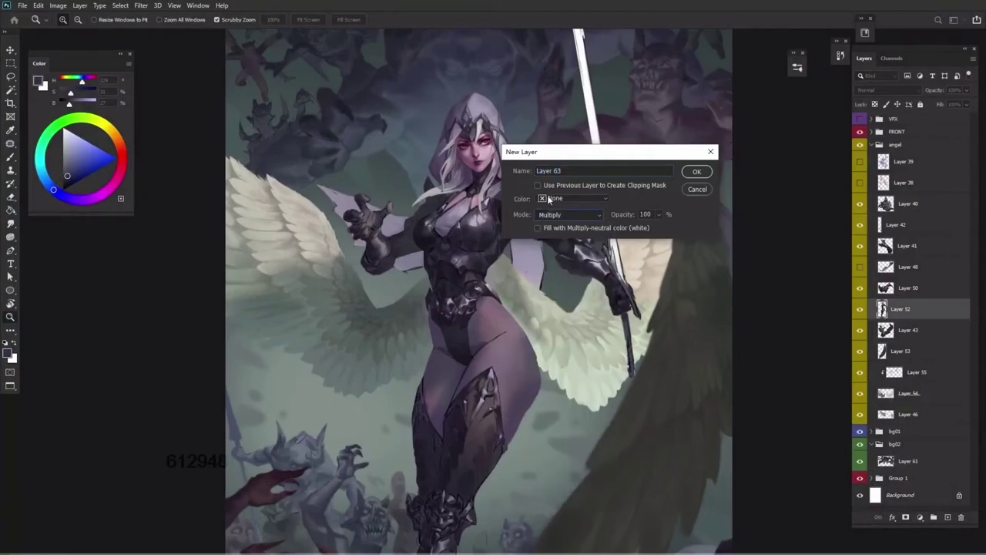
left_click(695, 172)
mouse_move(505, 229)
left_mouse_down()
mouse_move(500, 271)
mouse_move(526, 305)
left_mouse_up()
scroll(511, 277, "up", 5)
key("b")
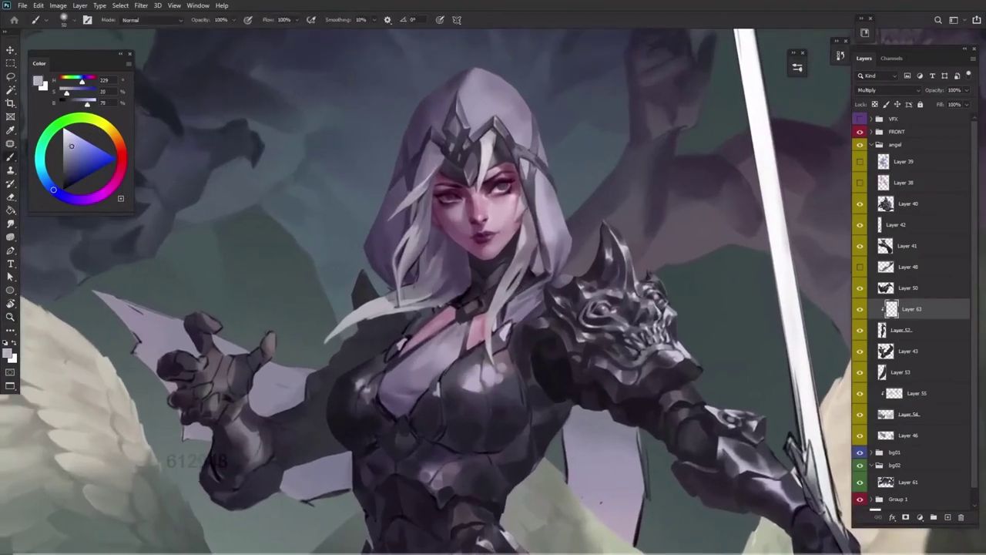